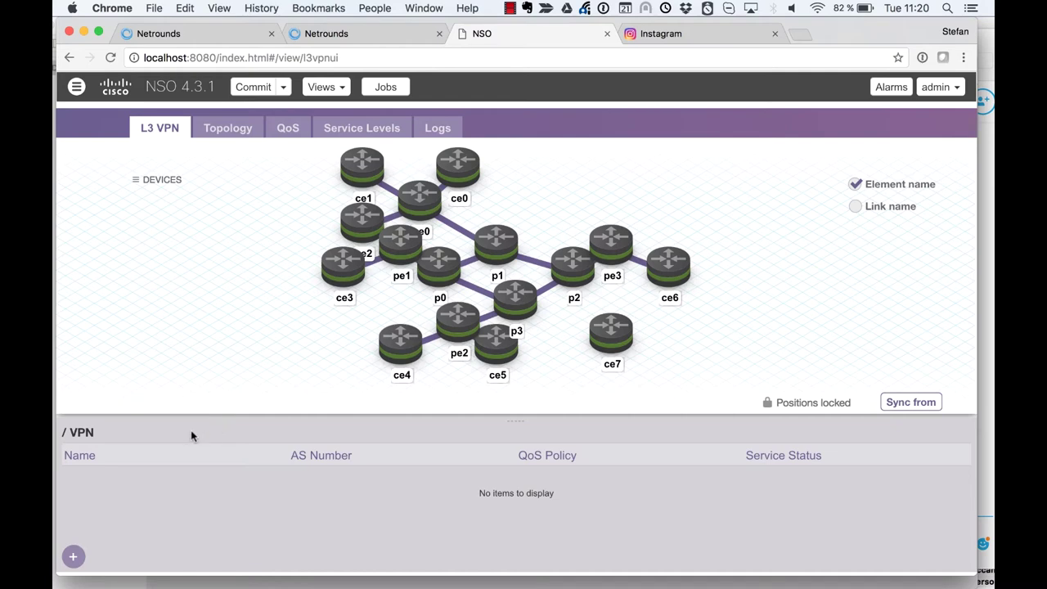
# - Add an L3 VPN named volvo with AS number 15605
pyautogui.click(75, 559)
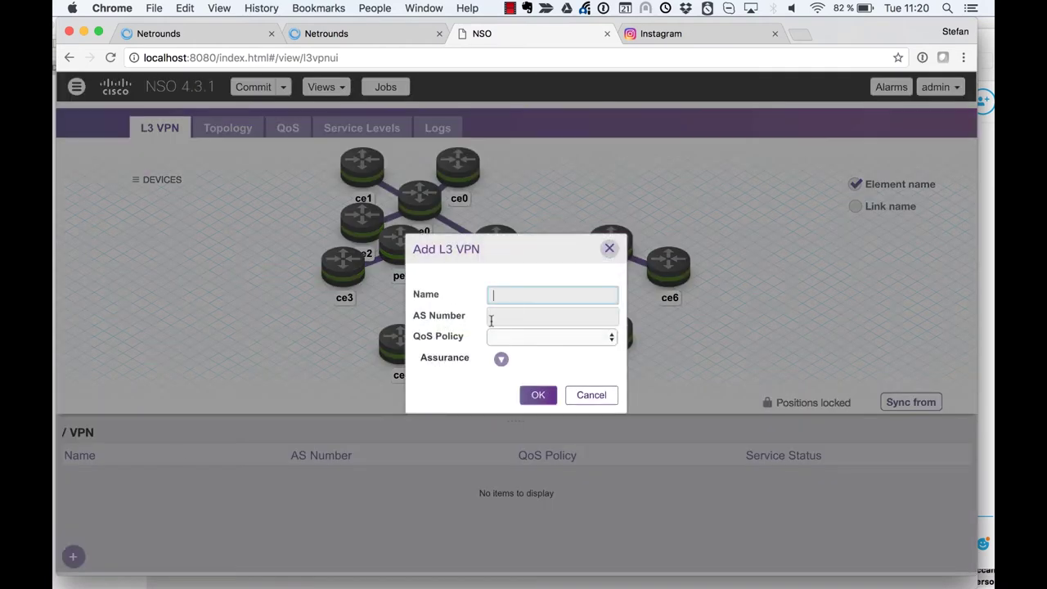
pyautogui.write('volvo')
pyautogui.press('Tab')
pyautogui.write('15605')
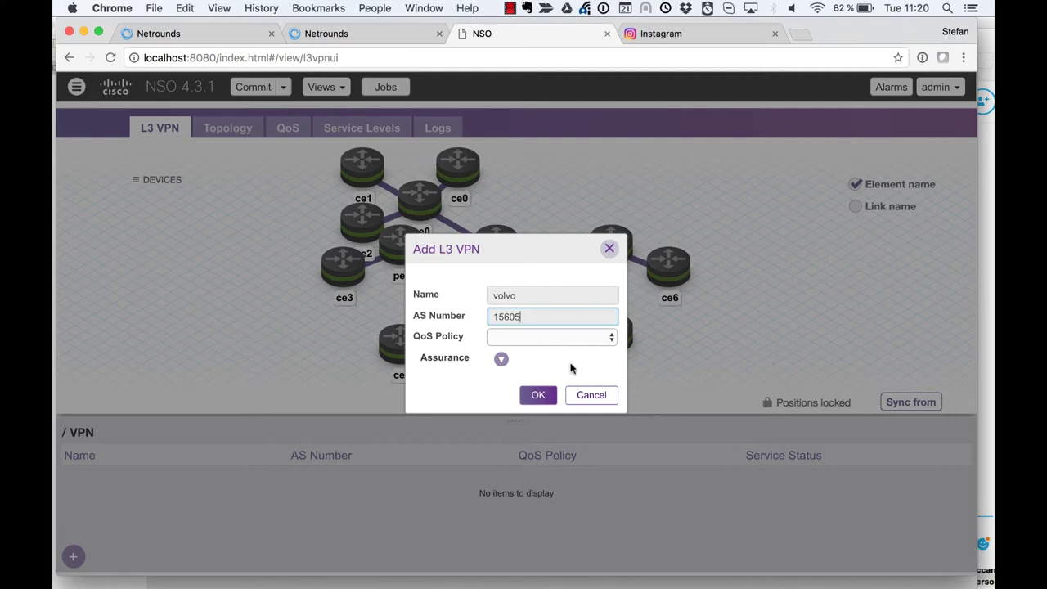
pyautogui.click(542, 396)
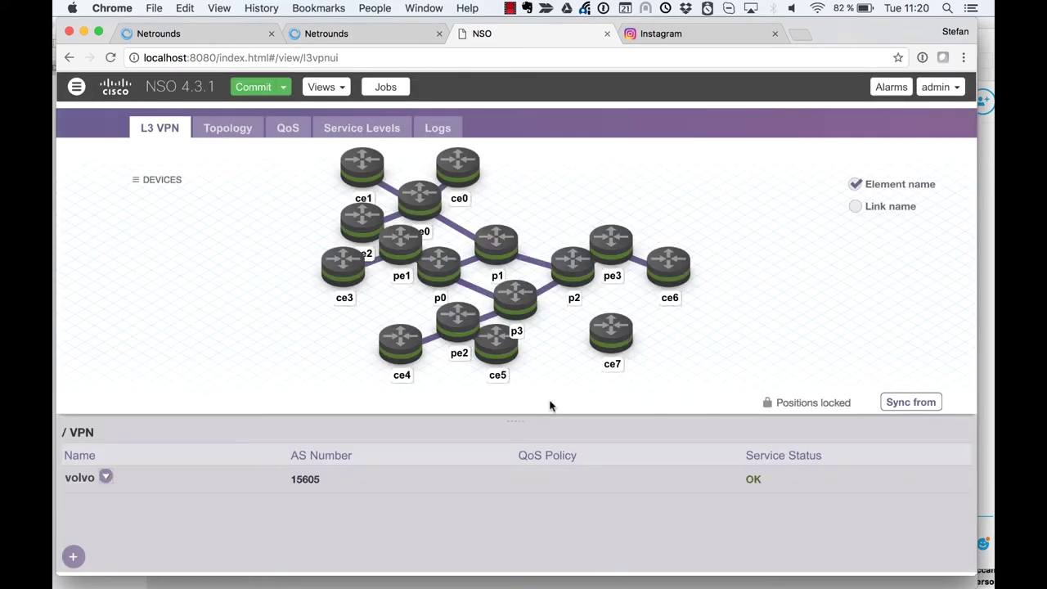
# - Add endpoint bo1 to the volvo VPN on device ce4 with IP network 10.10.10.0/24 and bandwidth 10000000
pyautogui.moveTo(399, 351)
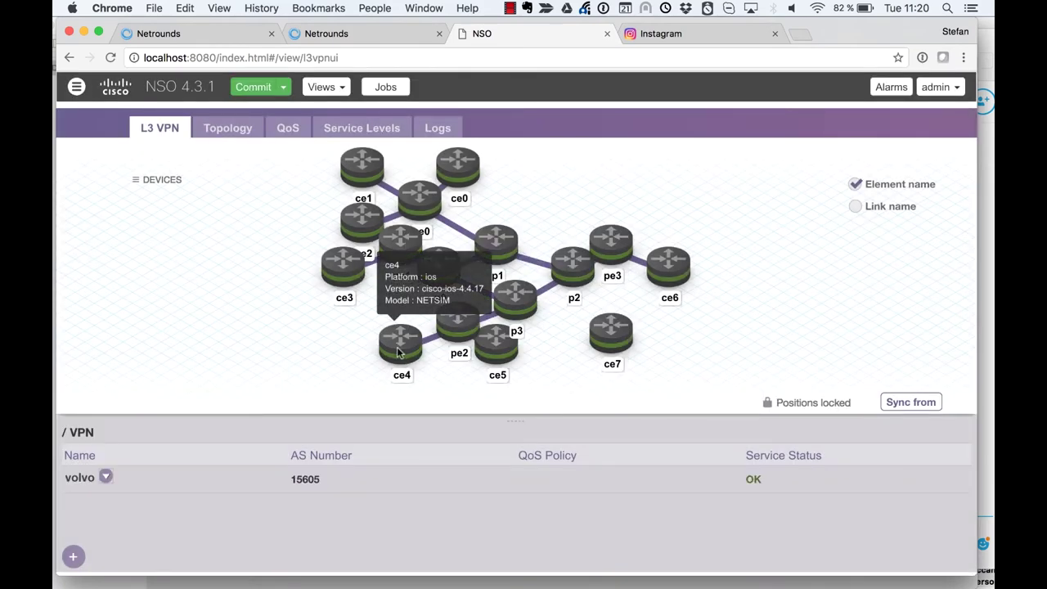
pyautogui.moveTo(398, 352); pyautogui.dragTo(397, 477)
pyautogui.click(432, 283)
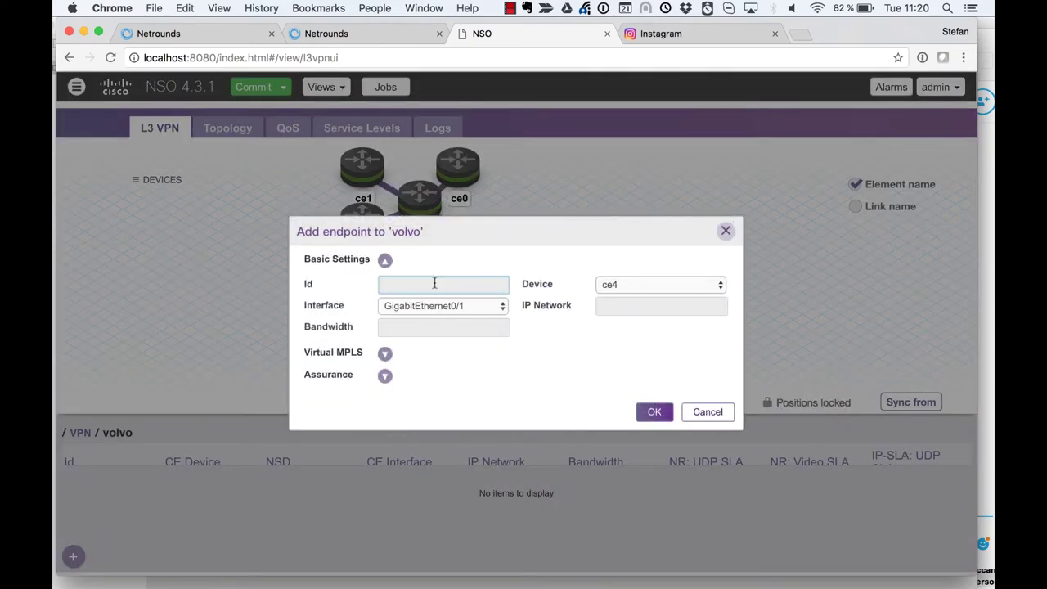
pyautogui.write('bo1')
pyautogui.click(636, 305)
pyautogui.write('10.10.10')
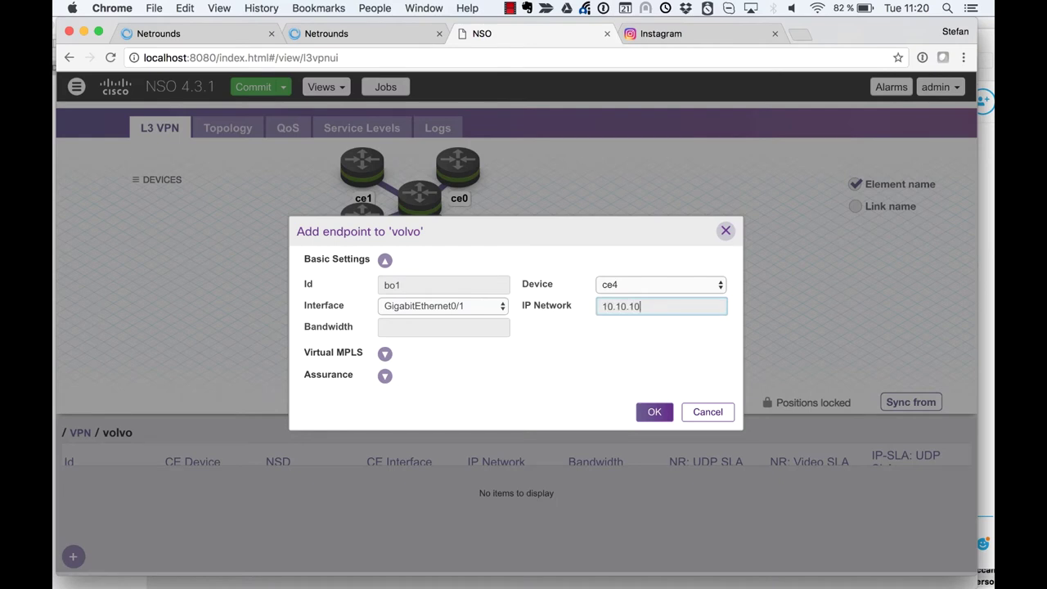
pyautogui.write('.0/24')
pyautogui.click(482, 332)
pyautogui.write('10000000')
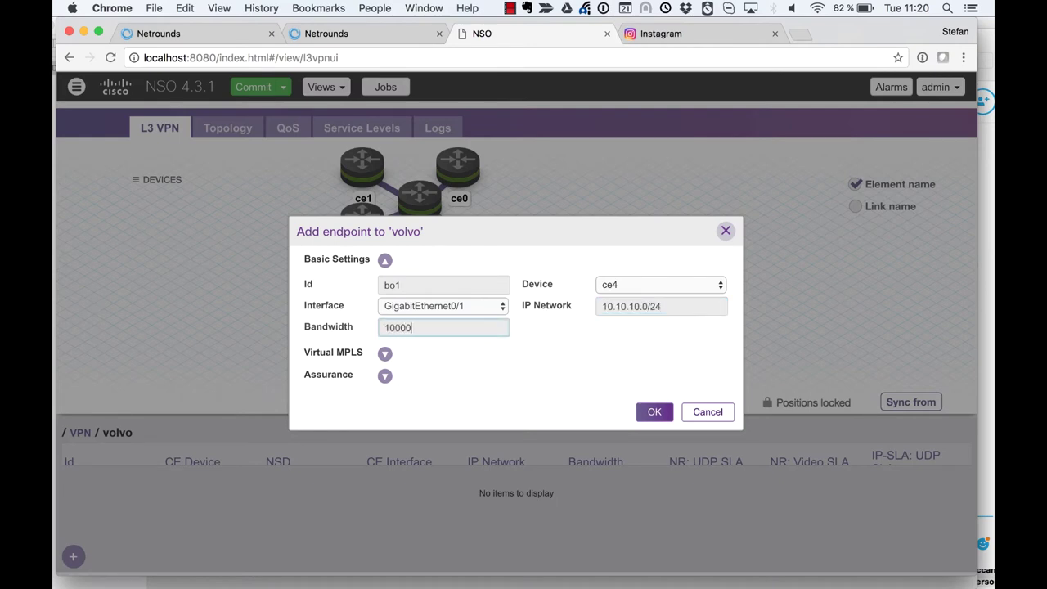
pyautogui.click(654, 411)
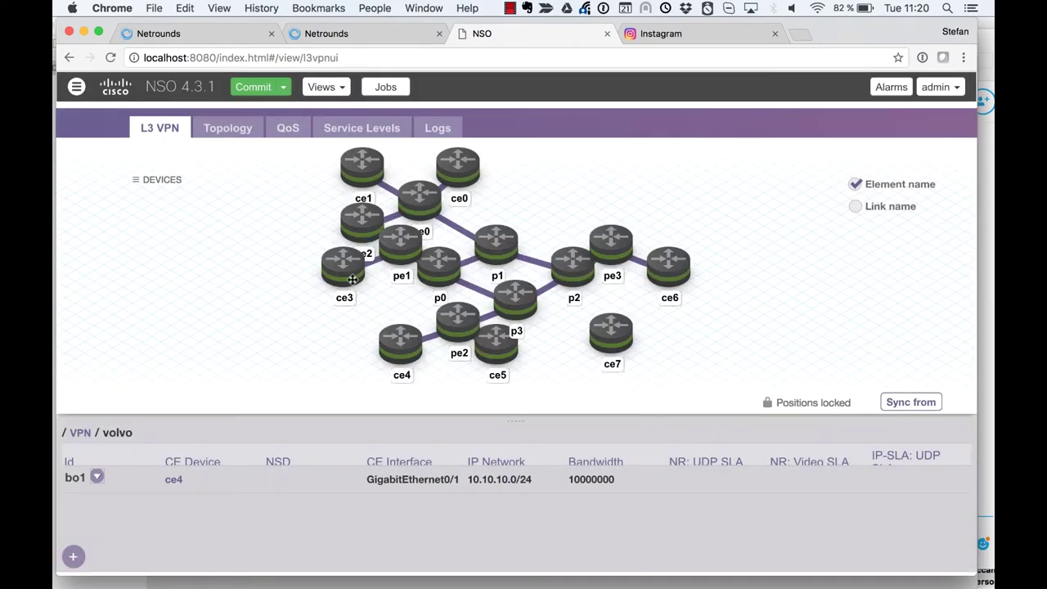
# - Add endpoint bo2 to the volvo VPN on device ce3 with IP network 10.10.20.0/24 and bandwidth 10000000
pyautogui.moveTo(354, 279); pyautogui.dragTo(342, 483)
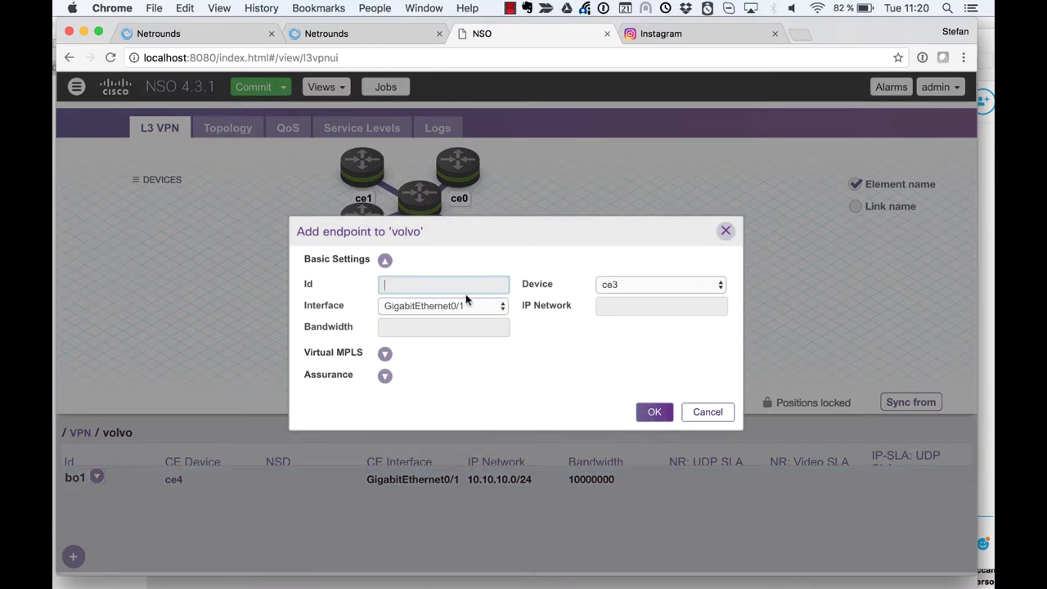
pyautogui.write('bo2')
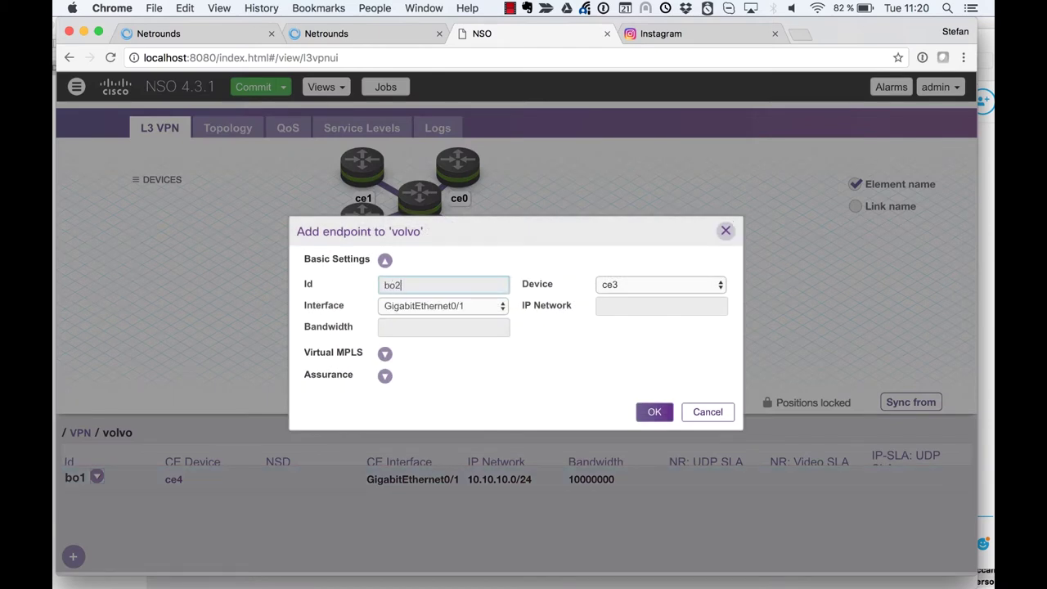
pyautogui.click(643, 306)
pyautogui.write('10.10.')
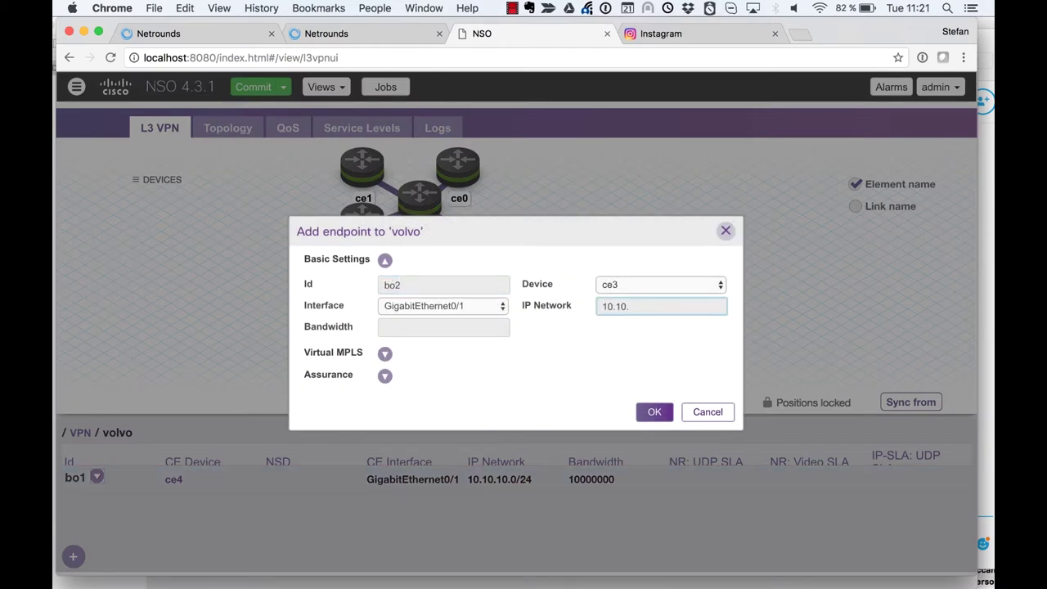
pyautogui.write('20.0/24')
pyautogui.click(494, 326)
pyautogui.write('10000000')
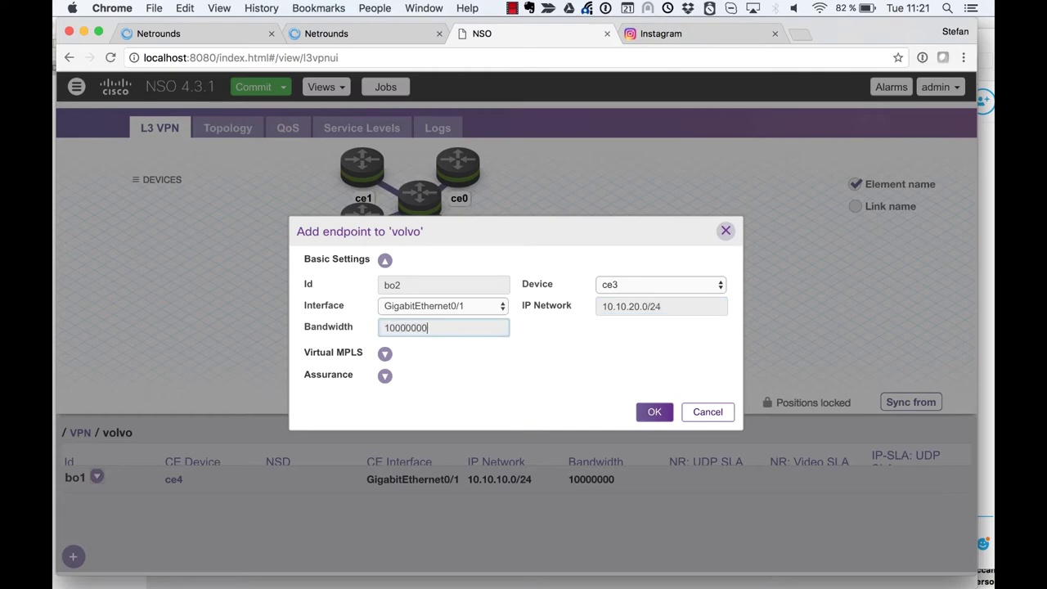
pyautogui.click(659, 419)
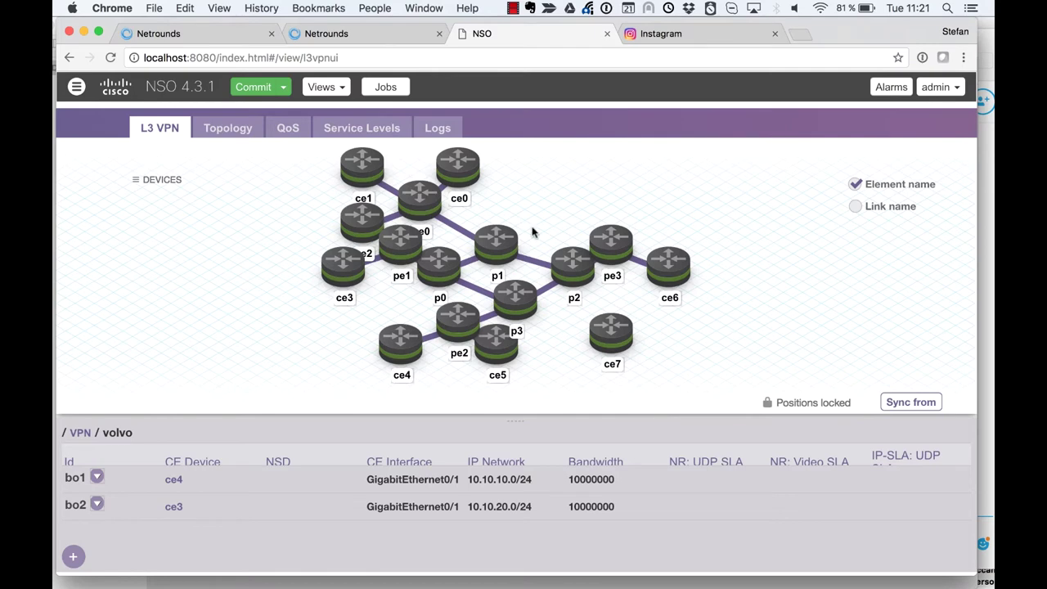
# - Perform a commit dry run and review the device configuration changes for the new VPN, closing the report when done
pyautogui.click(283, 88)
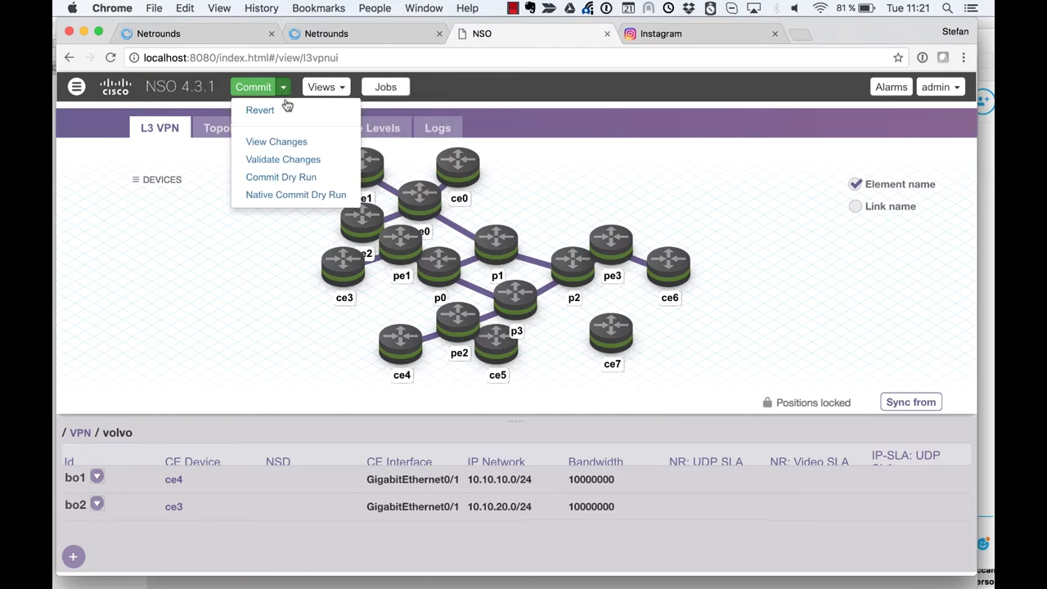
pyautogui.click(305, 182)
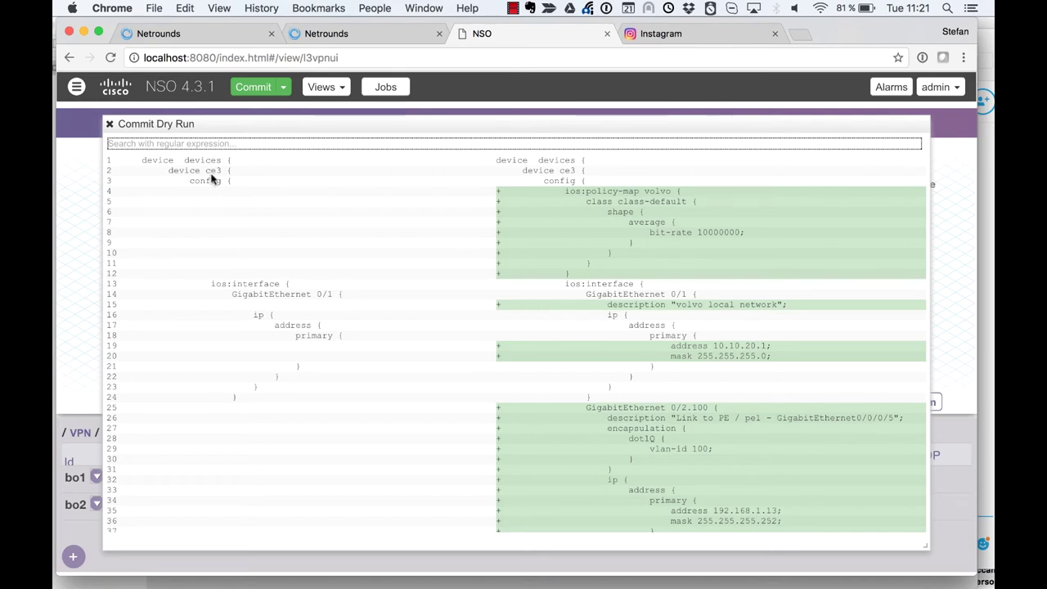
pyautogui.moveTo(605, 193); pyautogui.dragTo(630, 272)
pyautogui.scroll(-1, 629, 272)
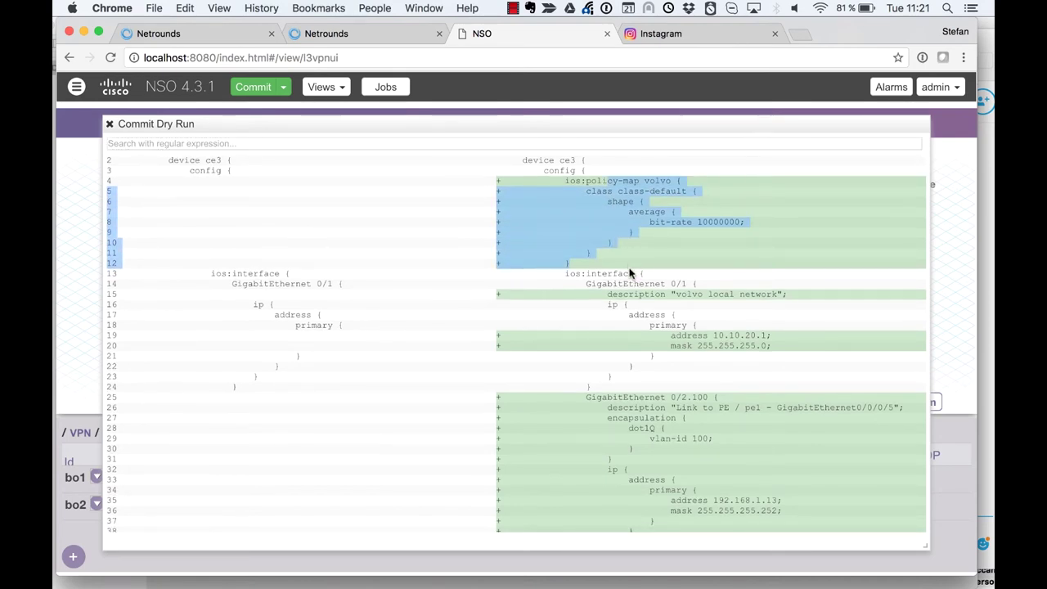
pyautogui.scroll(-3, 629, 273)
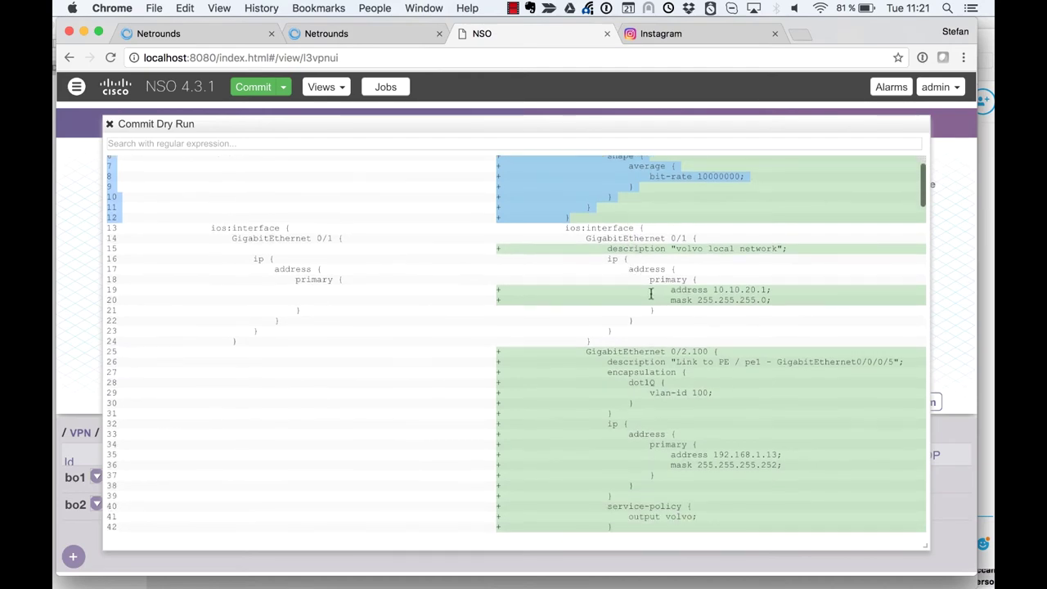
pyautogui.click(651, 299)
pyautogui.scroll(-10, 651, 298)
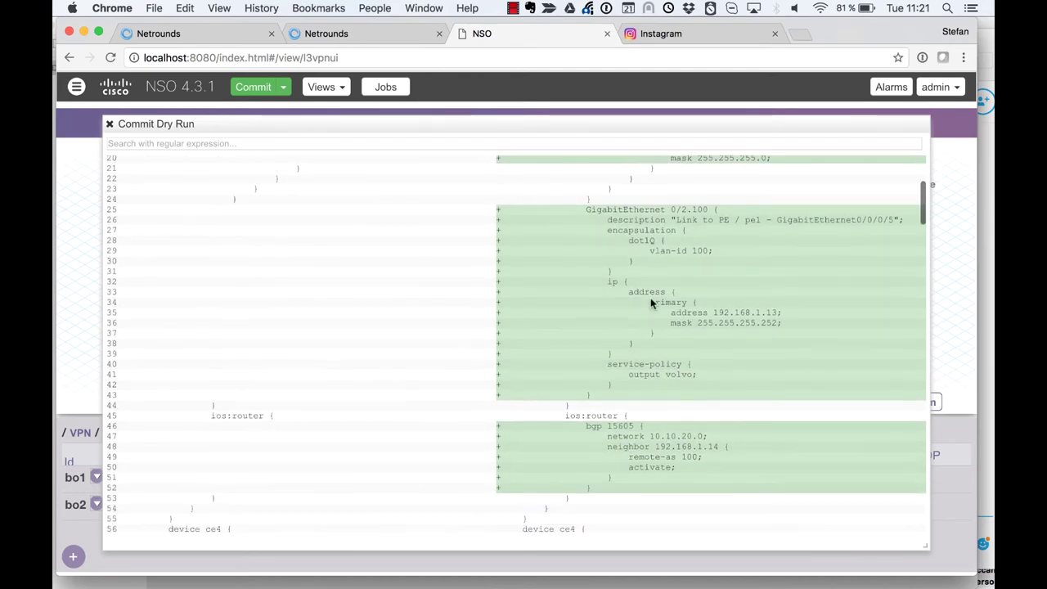
pyautogui.scroll(-15, 651, 303)
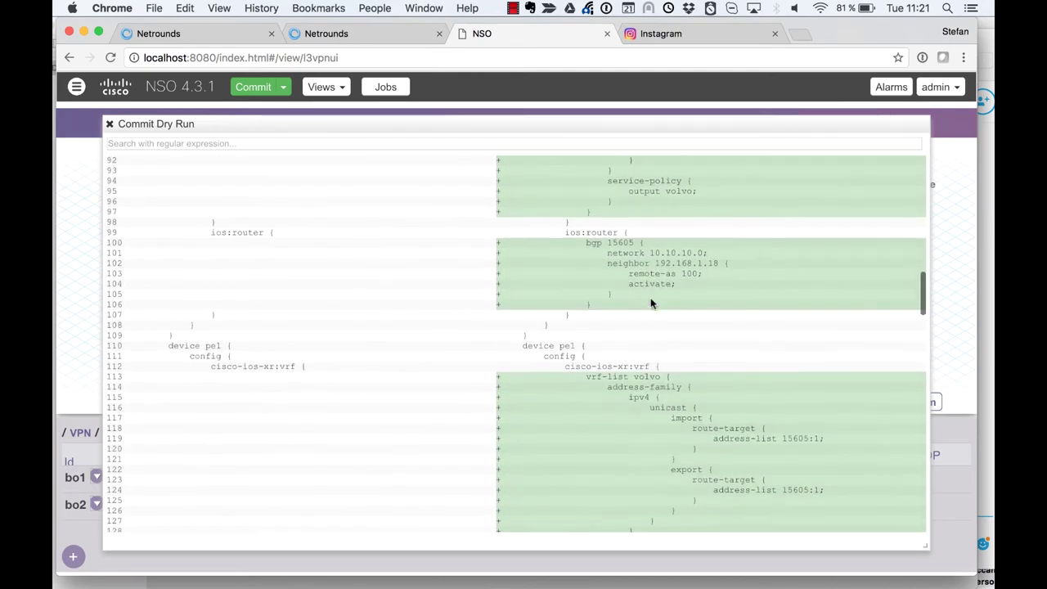
pyautogui.click(110, 124)
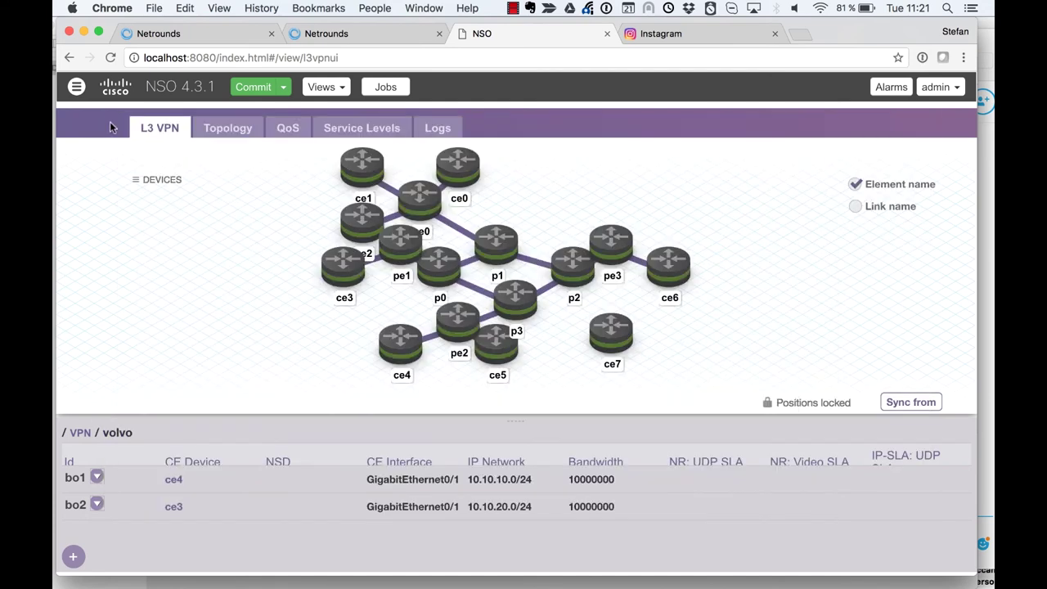
# - Perform a native commit dry run, review the device CLI commands and close the report
pyautogui.click(284, 92)
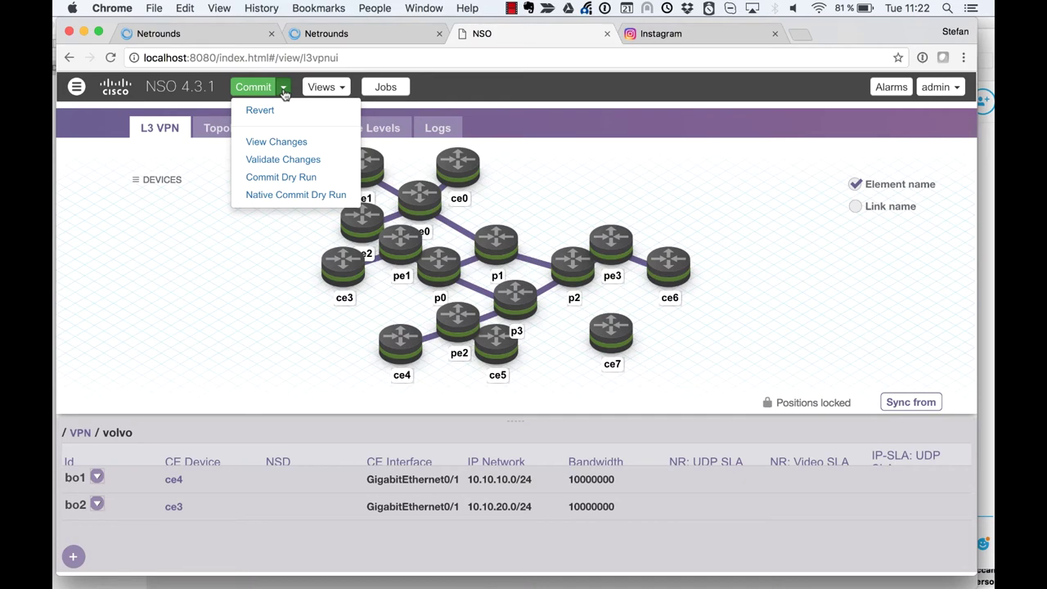
pyautogui.click(331, 196)
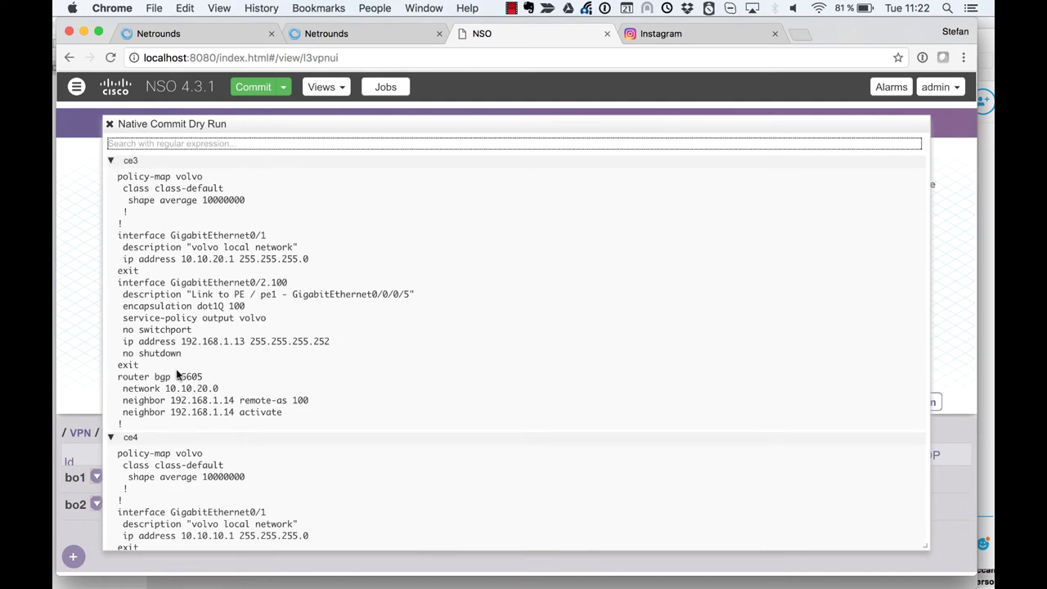
pyautogui.click(109, 123)
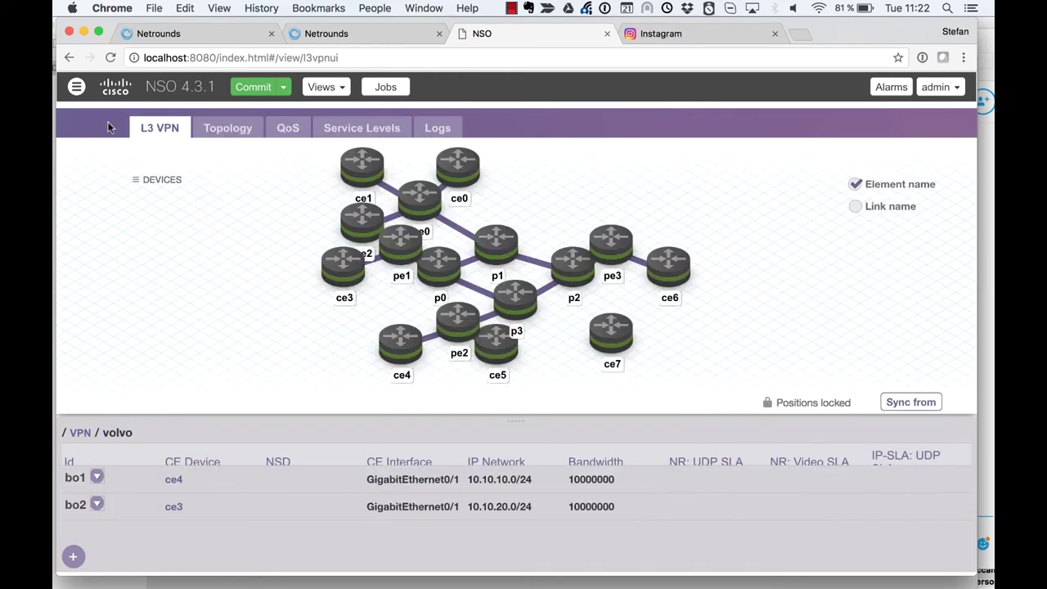
# - Commit the volvo VPN and its two endpoints to the network without enabling no-out-of-sync-check
pyautogui.click(255, 88)
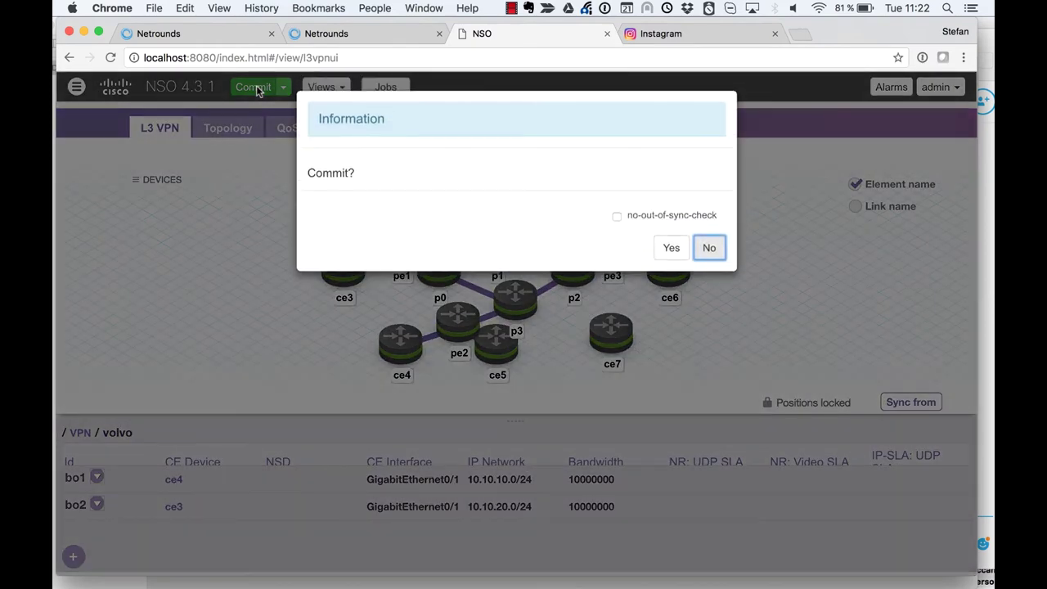
pyautogui.click(672, 253)
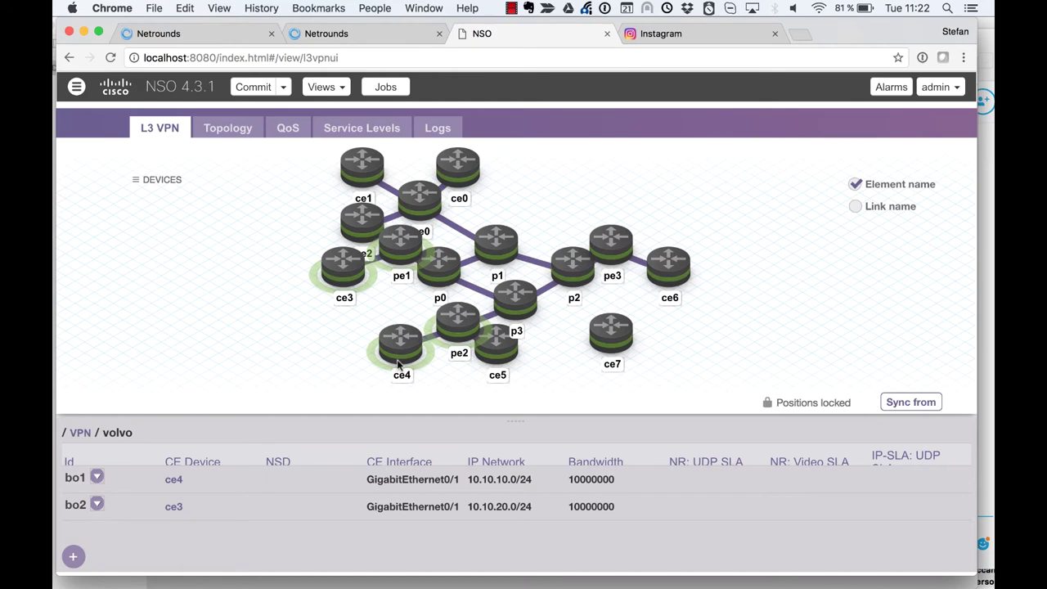
pyautogui.moveTo(345, 278)
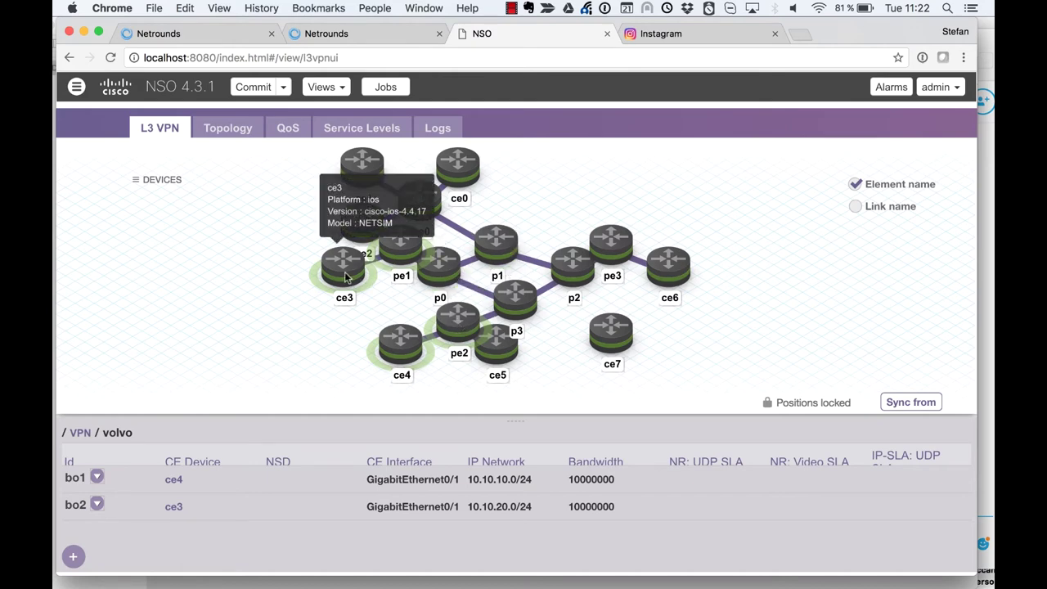
pyautogui.moveTo(401, 252)
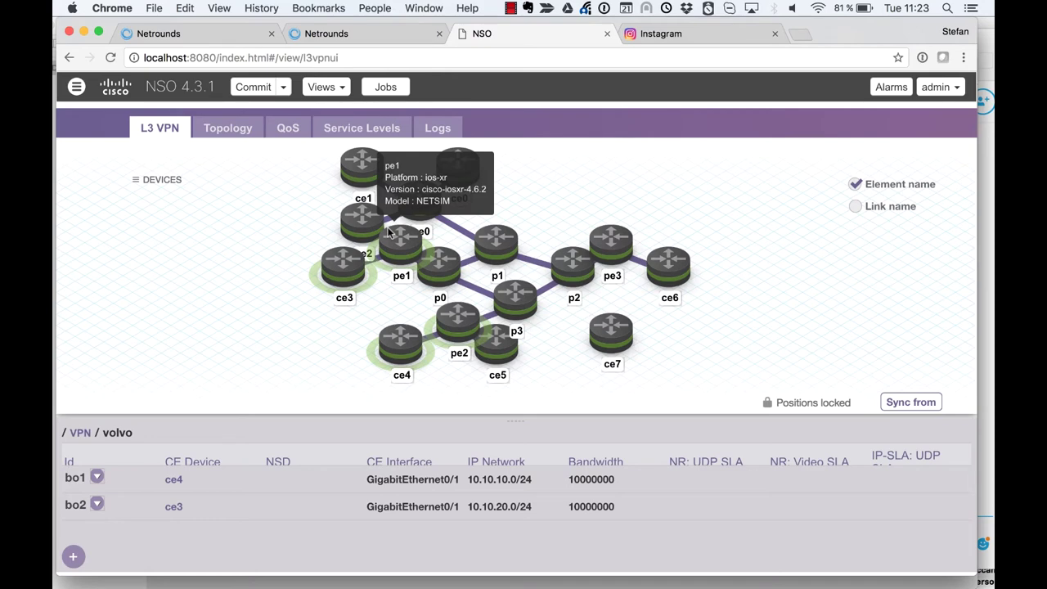
# - Return to the VPN list and set the volvo VPN's QoS policy to BRONZE
pyautogui.click(708, 262)
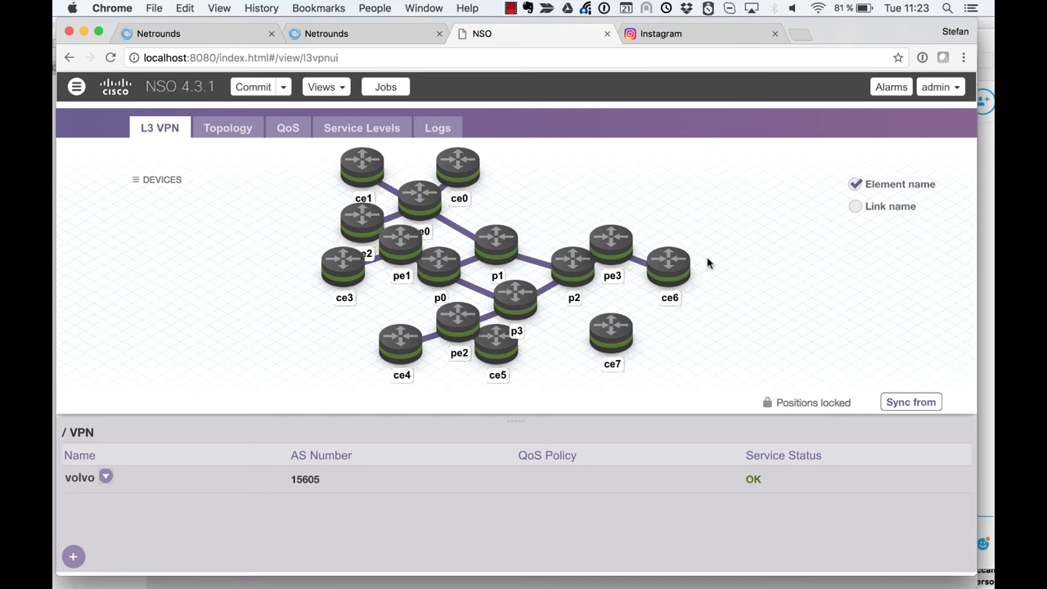
pyautogui.click(552, 482)
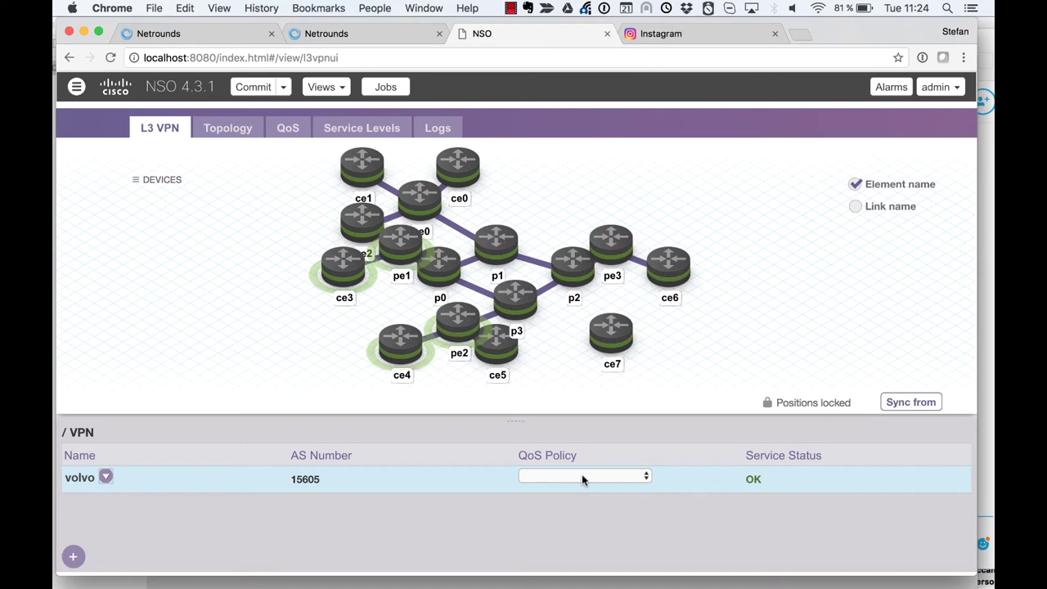
pyautogui.click(584, 479)
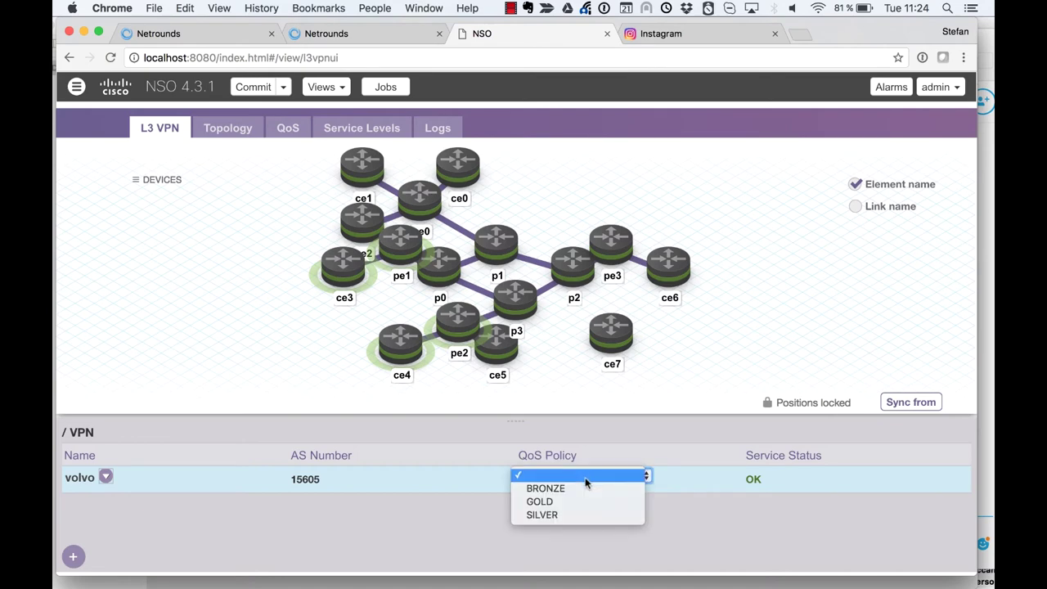
pyautogui.click(587, 488)
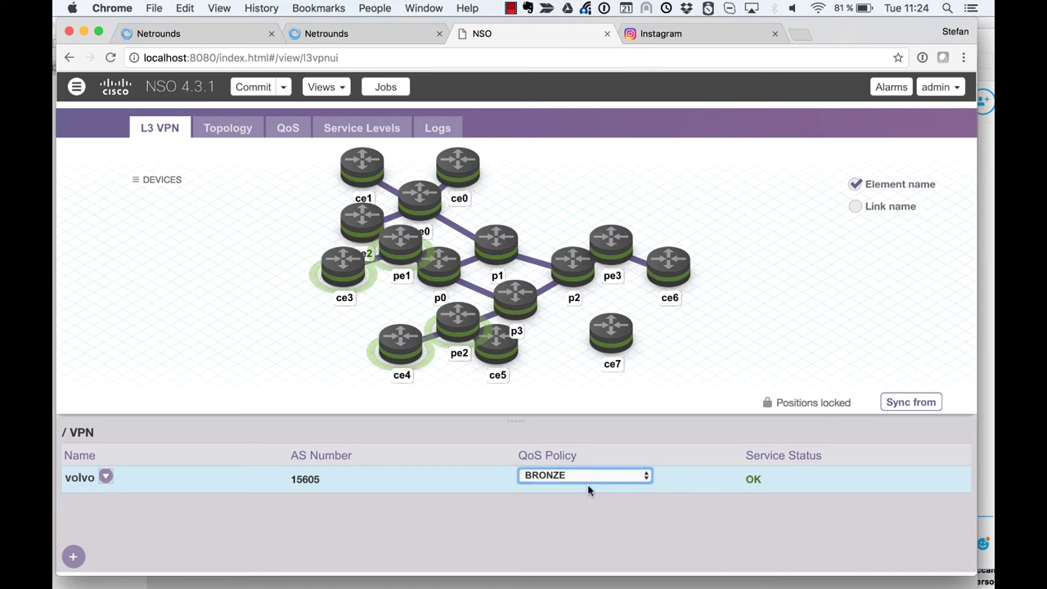
# - Perform a commit dry run for the QoS policy change, review the resulting device configuration and close the report
pyautogui.click(282, 87)
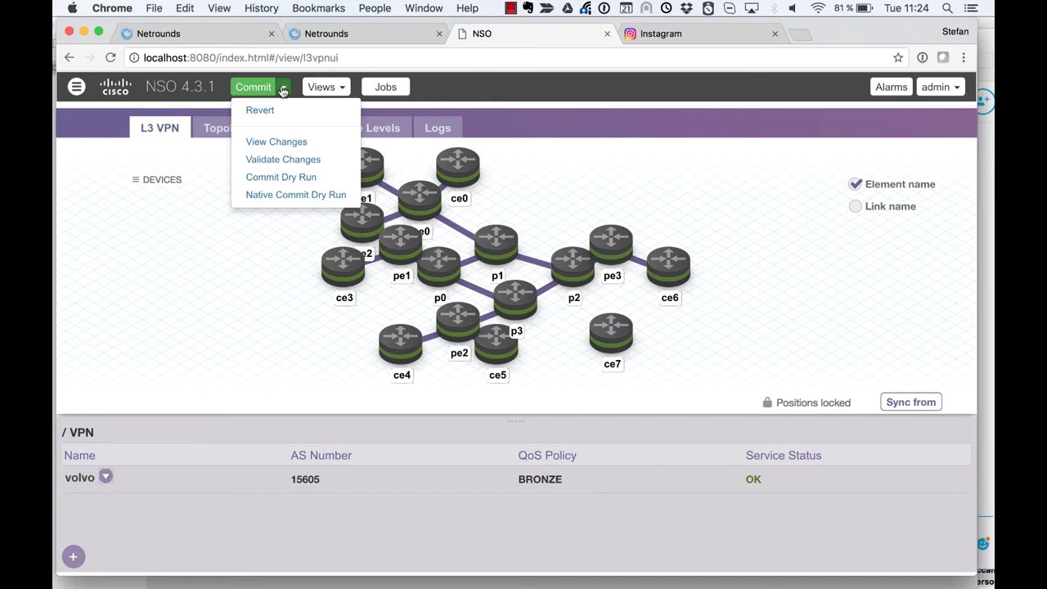
pyautogui.click(317, 179)
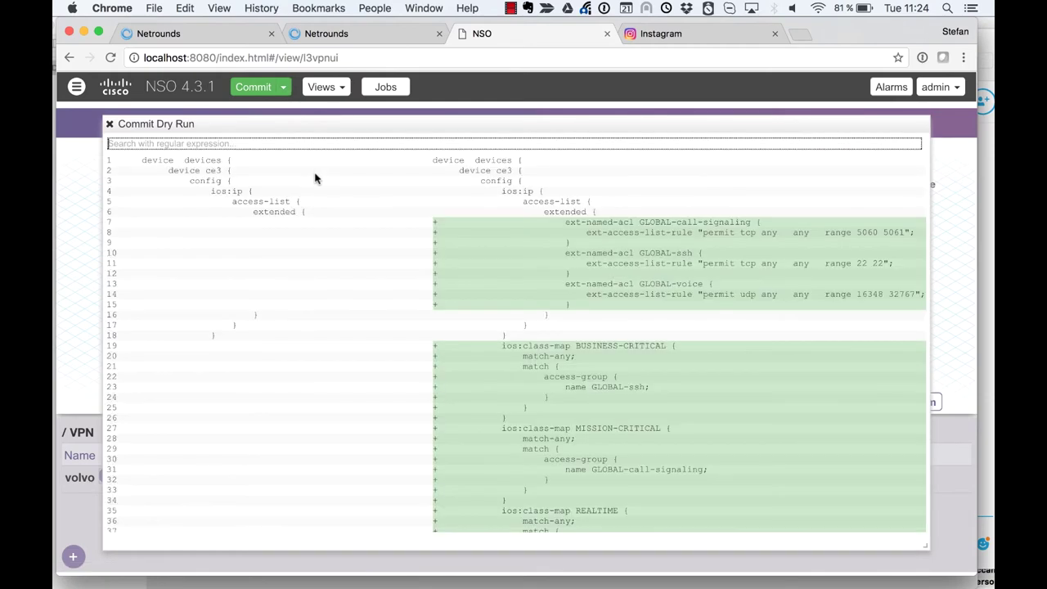
pyautogui.scroll(-8, 472, 333)
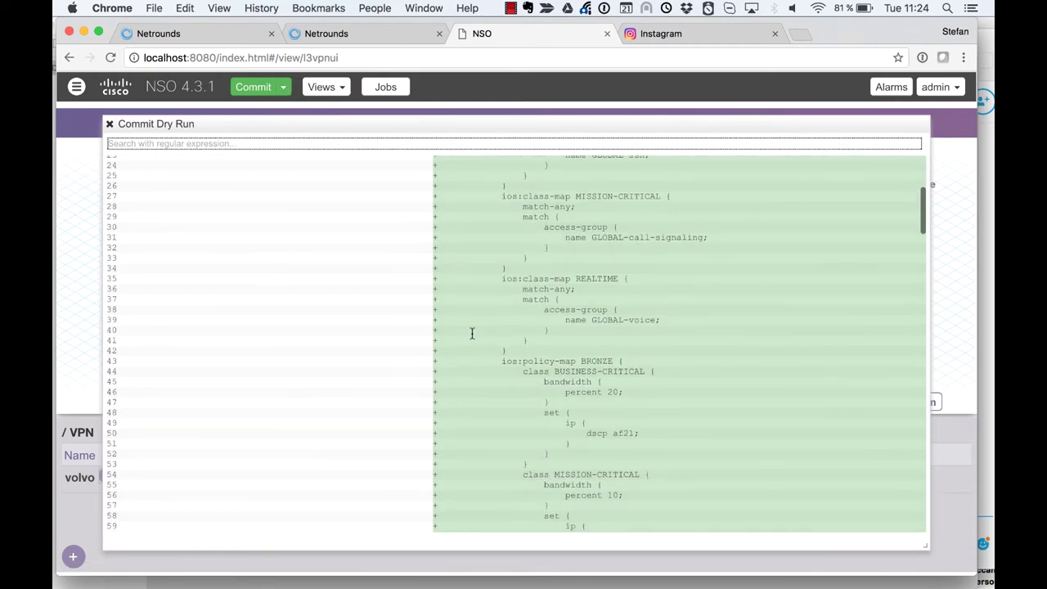
pyautogui.scroll(-5, 472, 333)
pyautogui.click(109, 124)
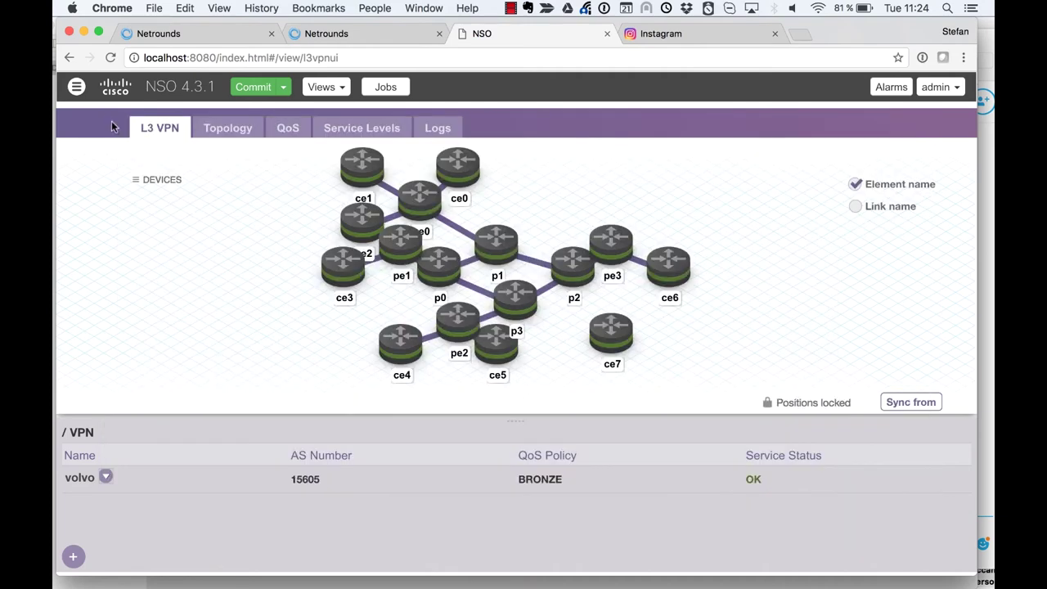
# - Commit the volvo VPN's BRONZE QoS policy change to the network
pyautogui.click(253, 89)
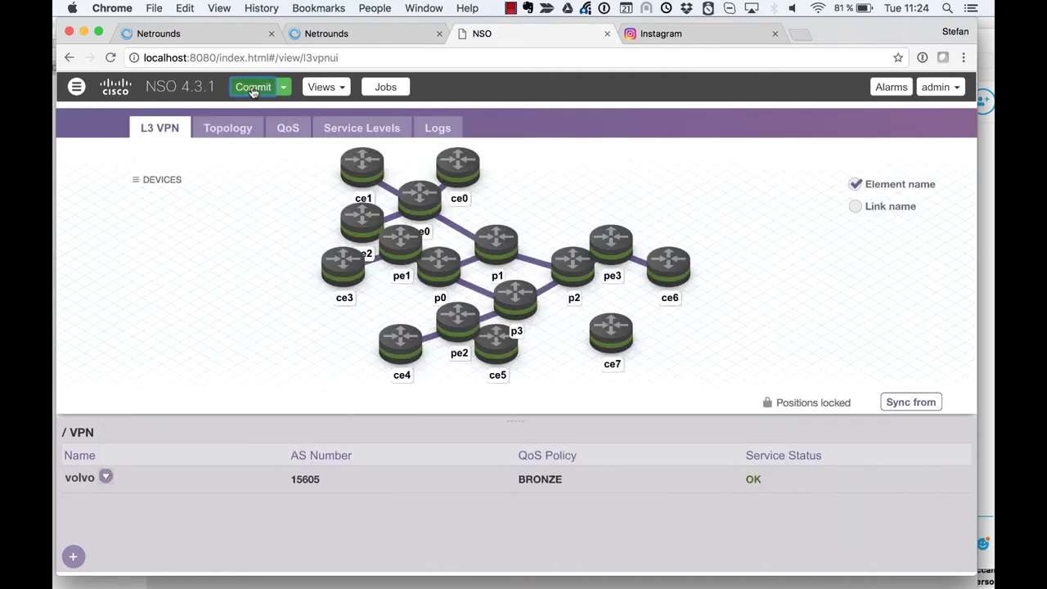
pyautogui.click(670, 249)
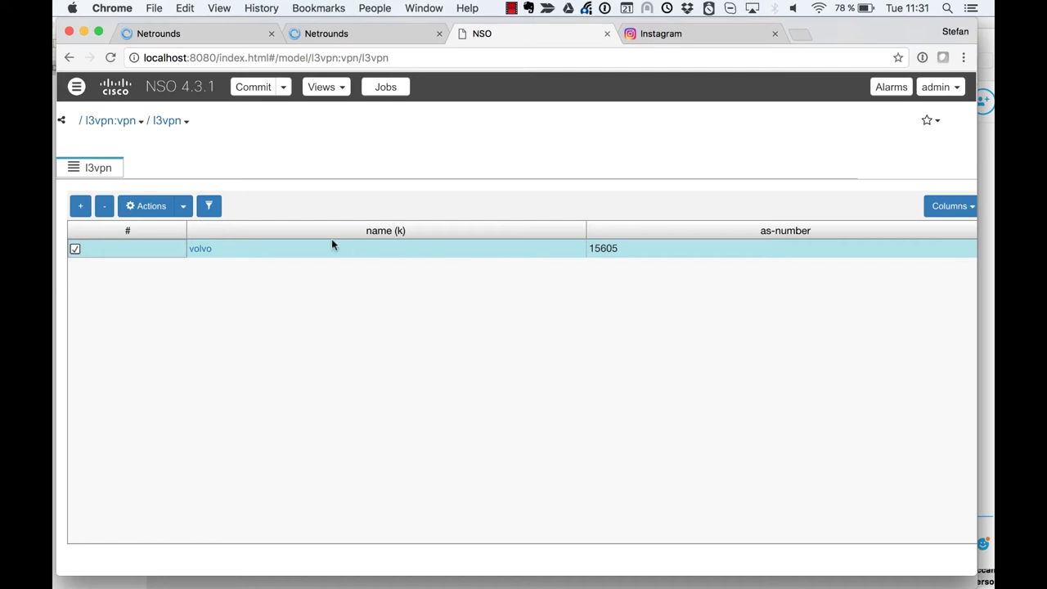
# - Examine which devices the volvo service instance has modified, and return to the l3vpn service list
pyautogui.click(201, 250)
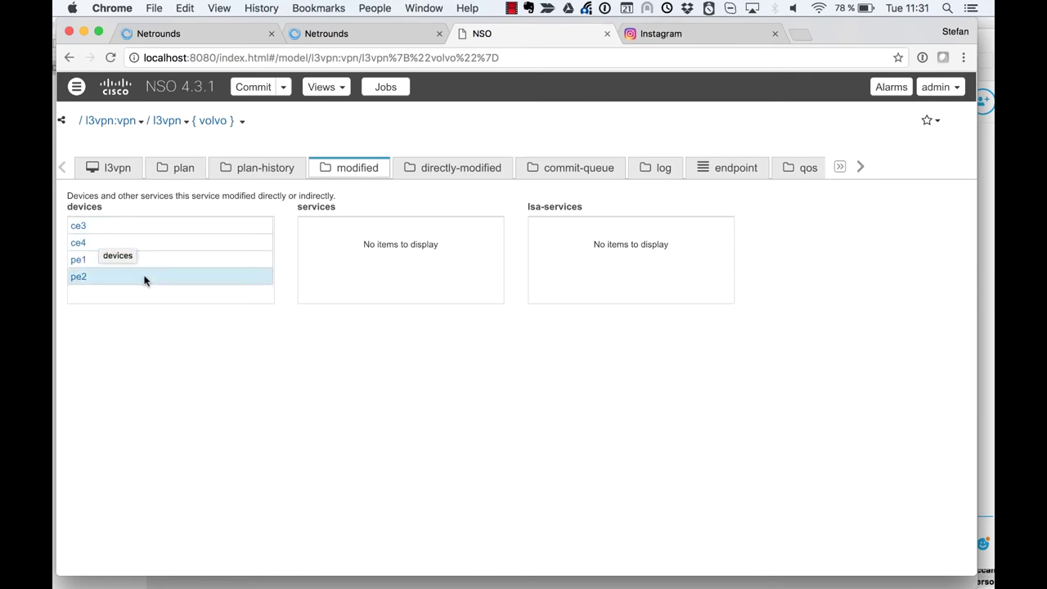
pyautogui.click(68, 59)
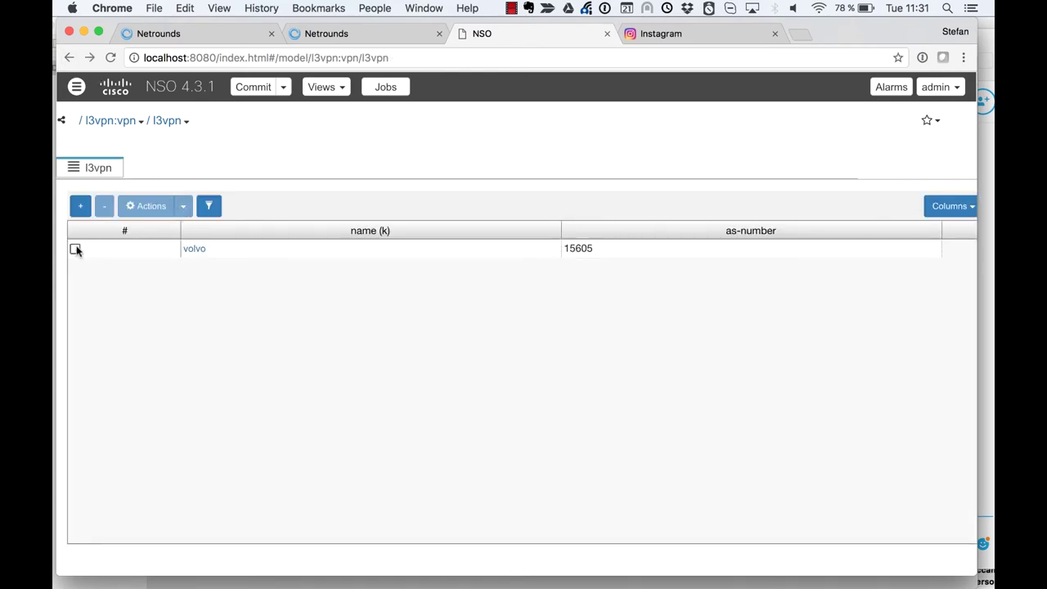
# - Run get-modifications on the volvo service with outformat cli and review the configuration it created
pyautogui.click(75, 248)
pyautogui.click(183, 207)
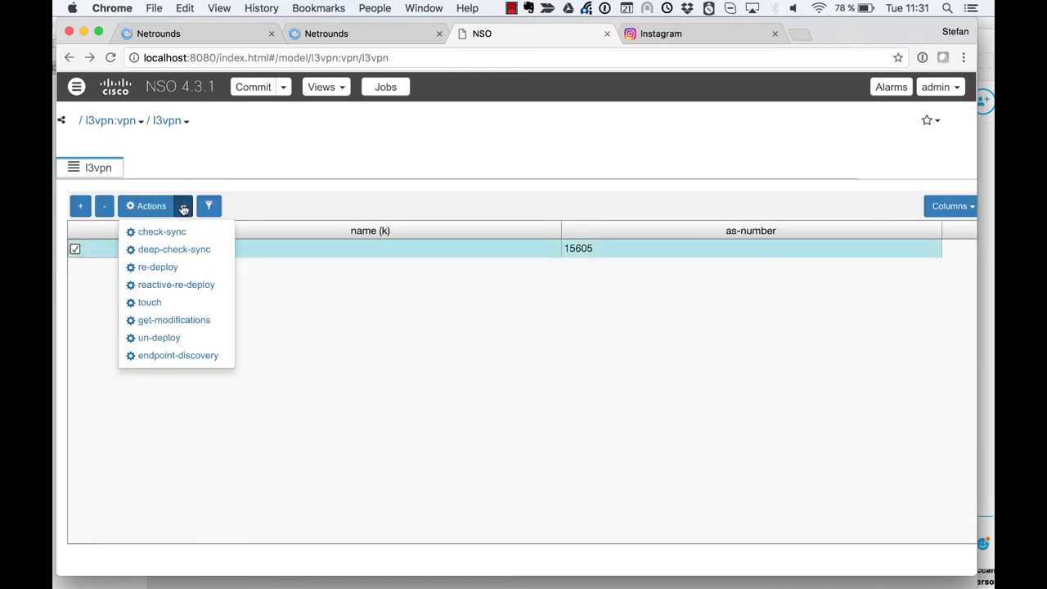
pyautogui.click(203, 325)
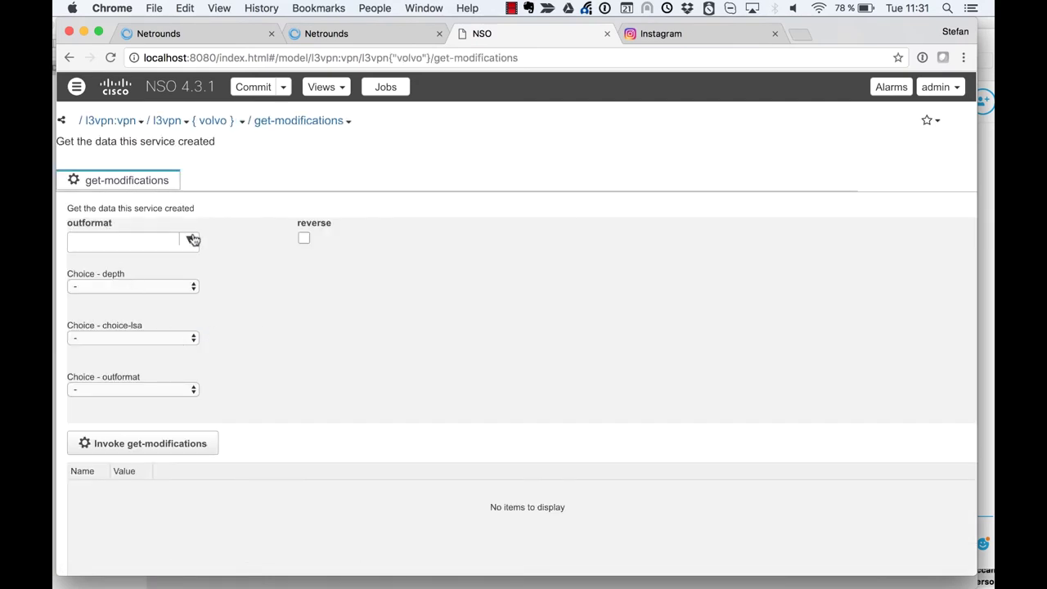
pyautogui.click(189, 239)
pyautogui.click(174, 267)
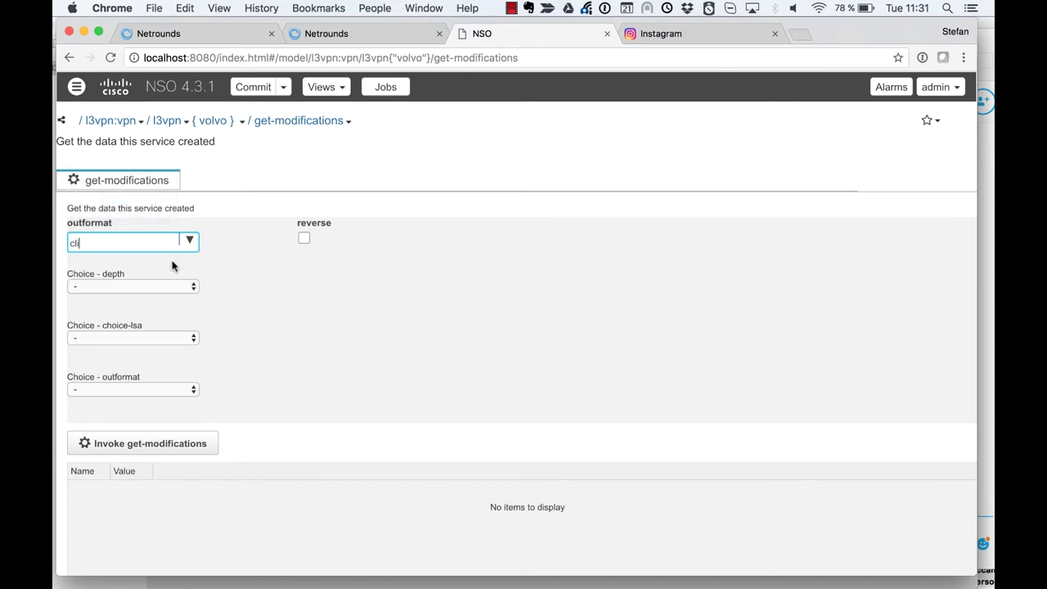
pyautogui.click(197, 444)
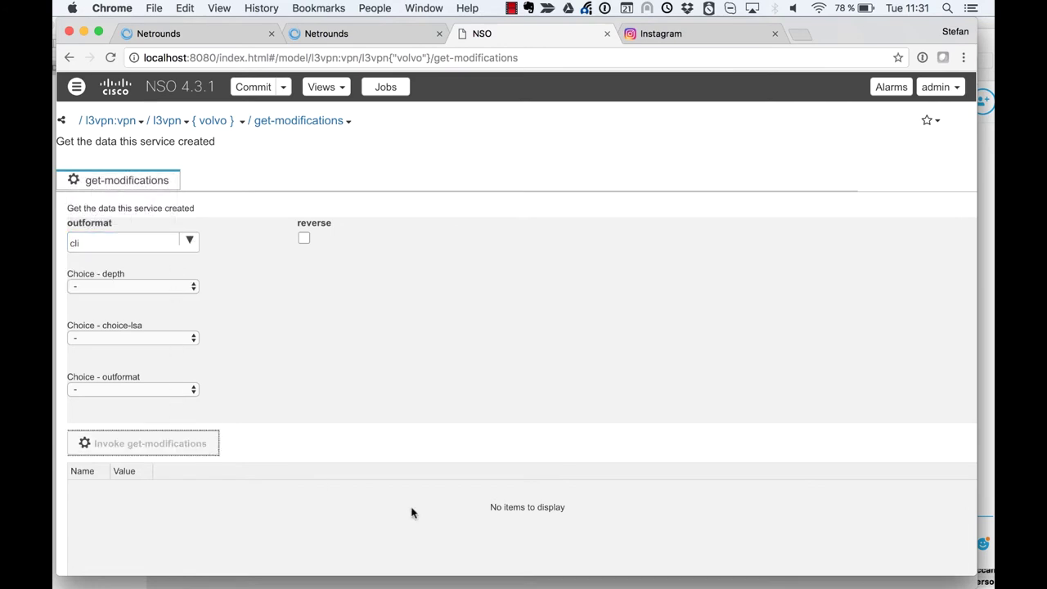
pyautogui.scroll(-3, 572, 540)
pyautogui.scroll(-1, 584, 543)
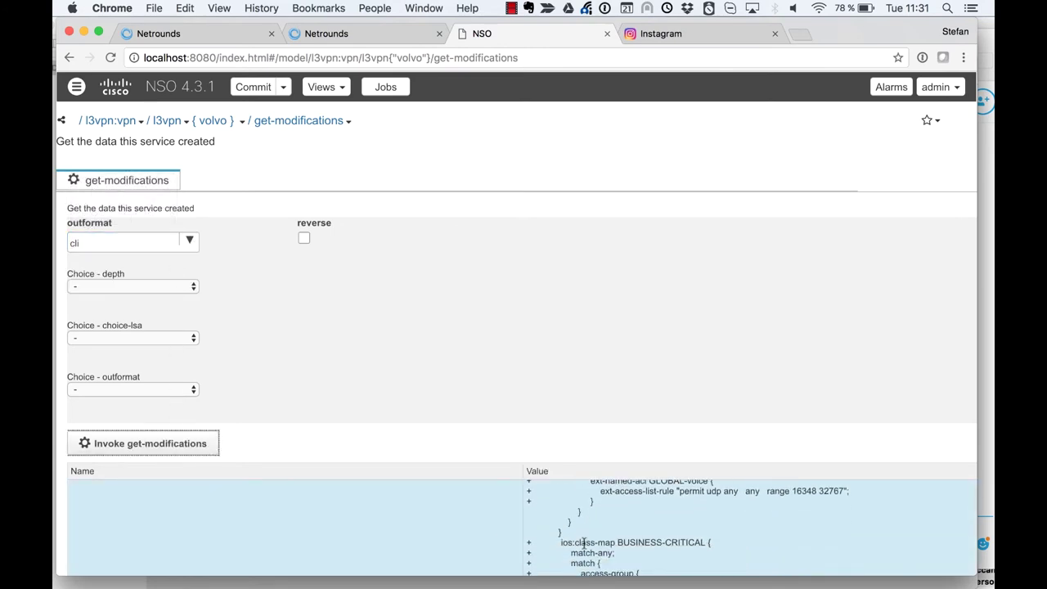
pyautogui.scroll(-3, 584, 543)
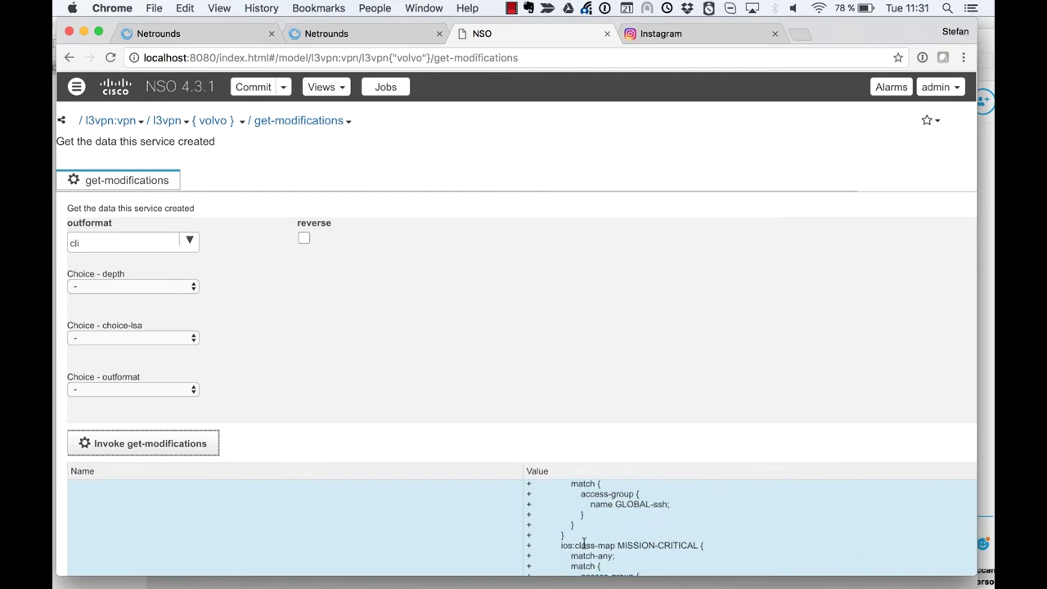
# - Switch to the terminal's NSO CLI and review the output of "show full-configuration vpn l3vpn"
pyautogui.press('super+Tab')
pyautogui.press('Escape')
pyautogui.press('super+Tab')
pyautogui.press('super+Tab')
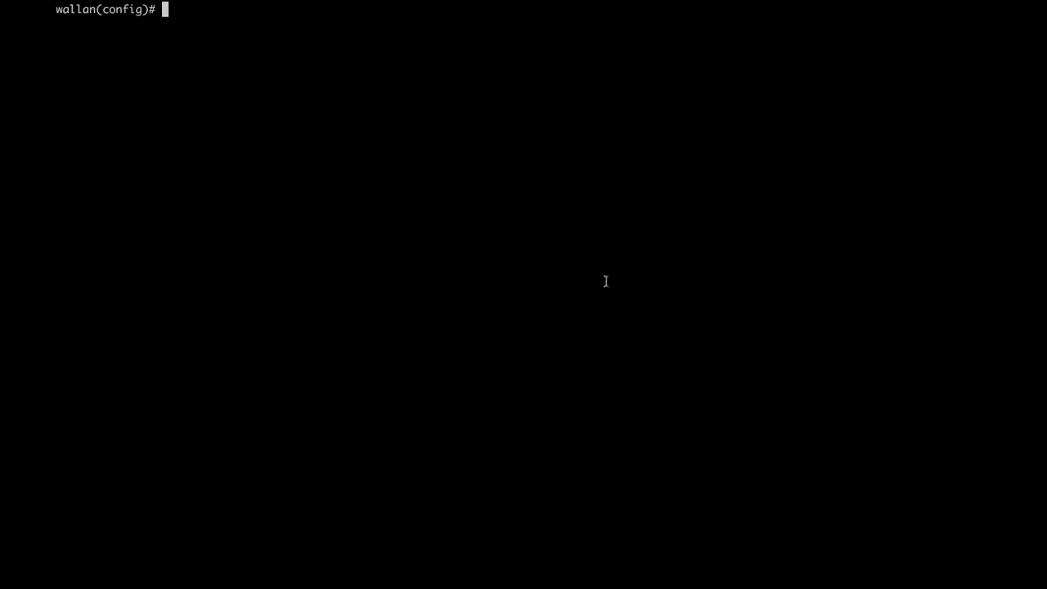
pyautogui.write('vpn l3vpn volvo get-modifications')
pyautogui.press('Up')
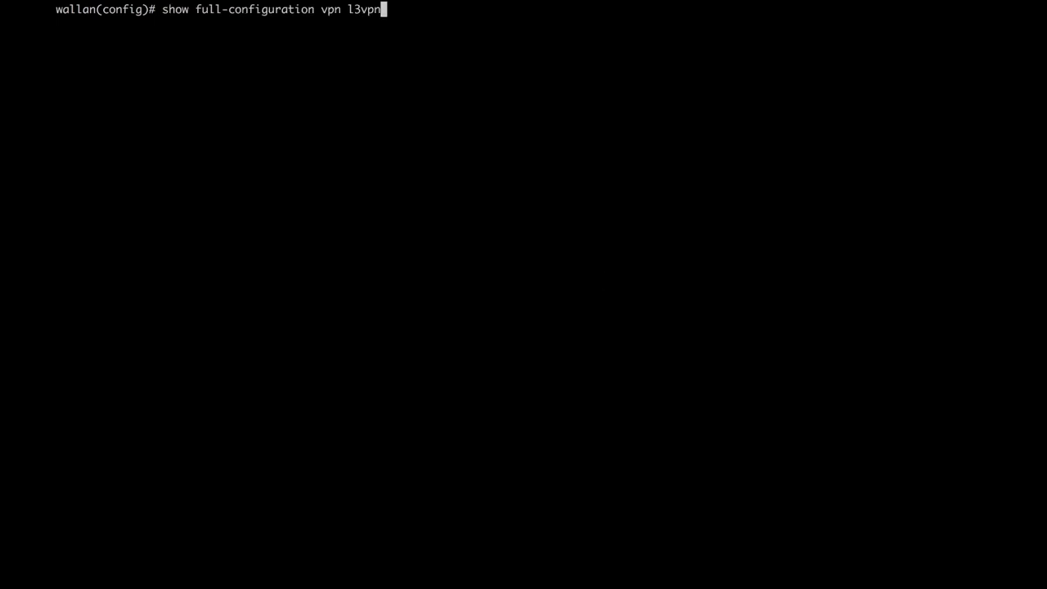
pyautogui.press('Return')
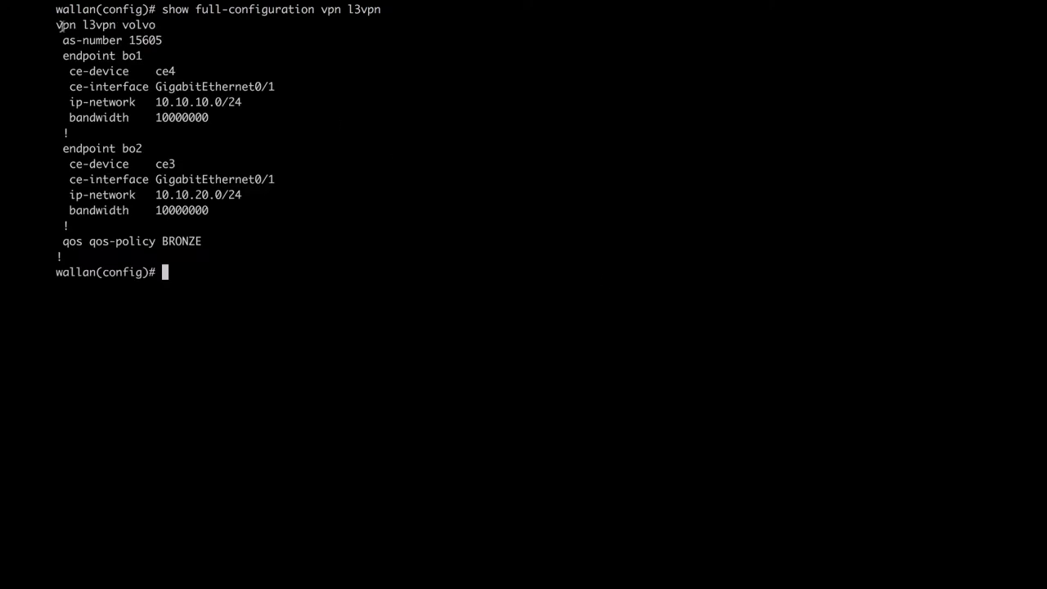
pyautogui.moveTo(62, 26); pyautogui.dragTo(219, 244)
pyautogui.click(247, 266)
# - Run "vpn l3vpn volvo get-modifications" in the CLI and examine the resulting device configuration
pyautogui.press('Up')
pyautogui.press('Up')
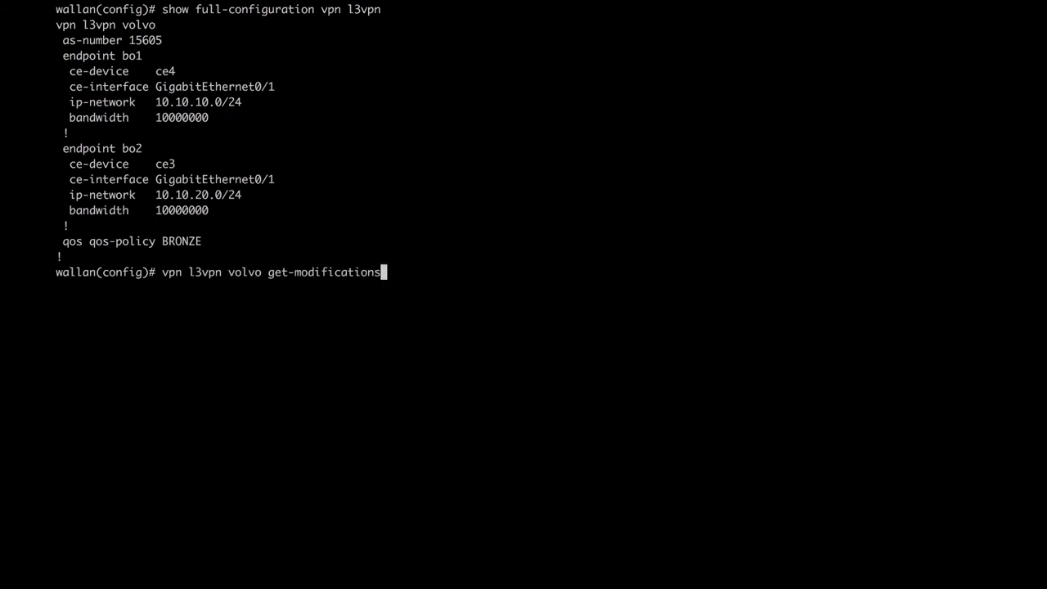
pyautogui.press('Return')
pyautogui.scroll(10, 523, 294)
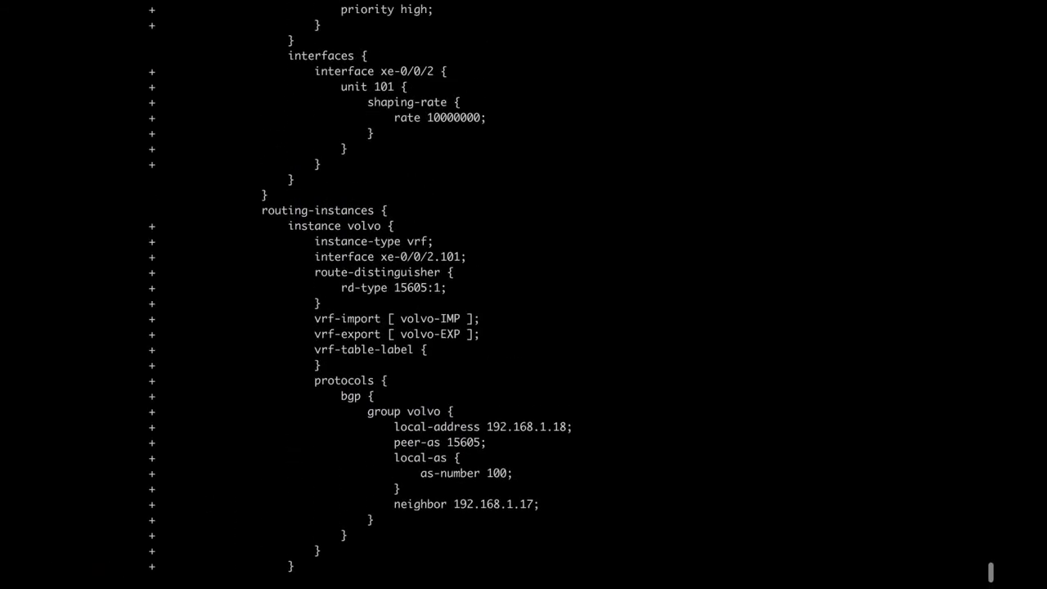
pyautogui.scroll(1, 524, 295)
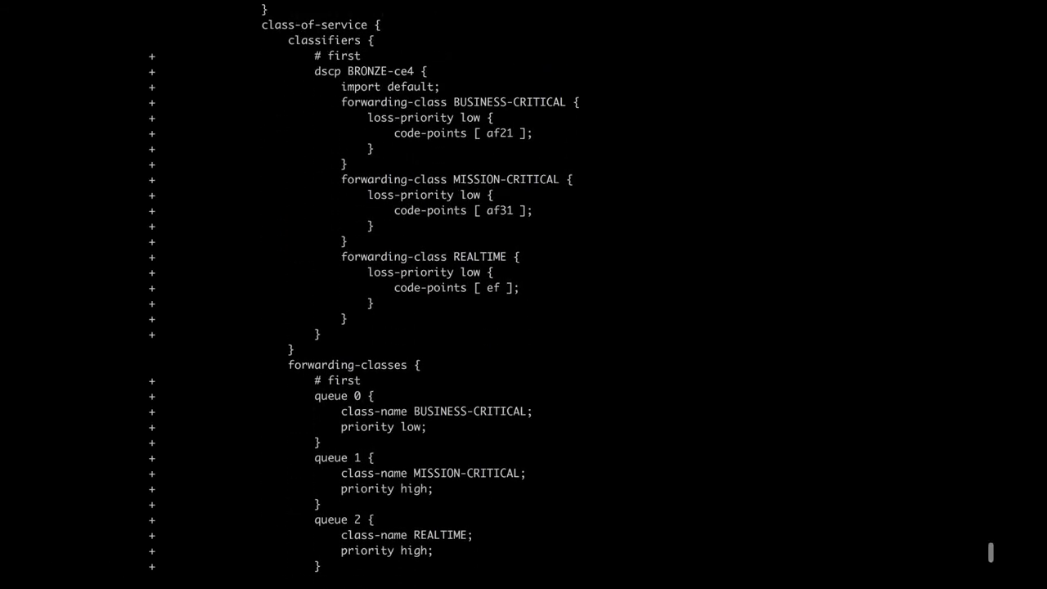
pyautogui.scroll(-15, 523, 294)
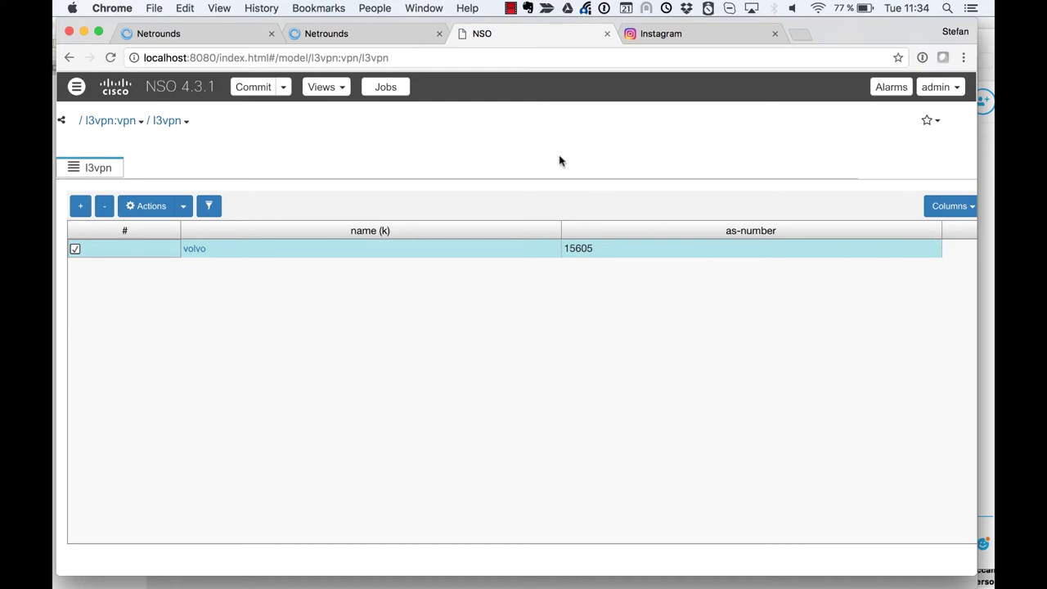
# - Run deep-check-sync on the volvo service with outformat boolean and check its in-sync value
pyautogui.click(184, 208)
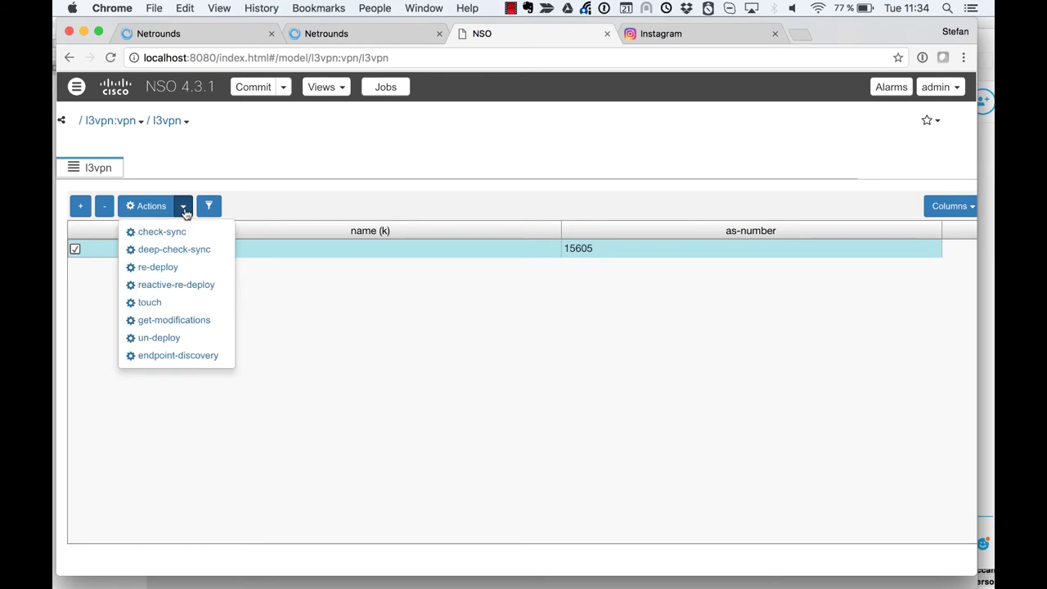
pyautogui.click(191, 255)
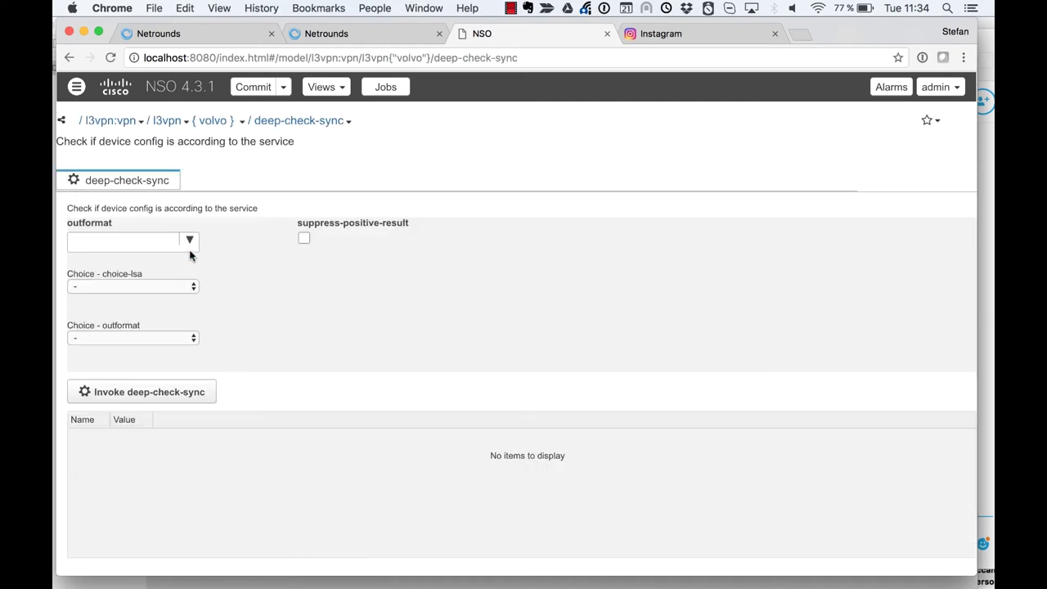
pyautogui.click(191, 242)
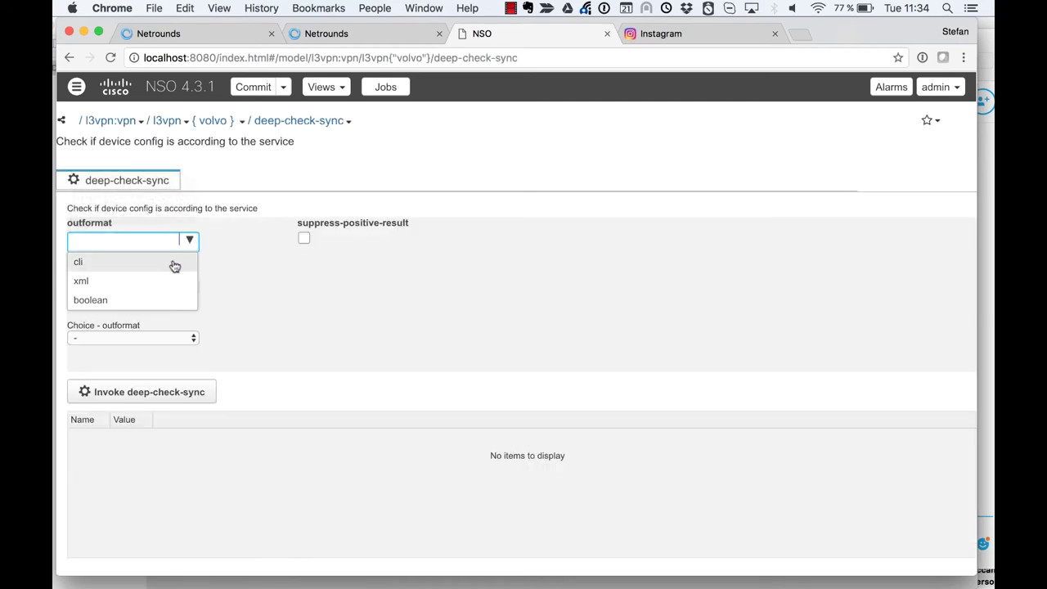
pyautogui.click(168, 301)
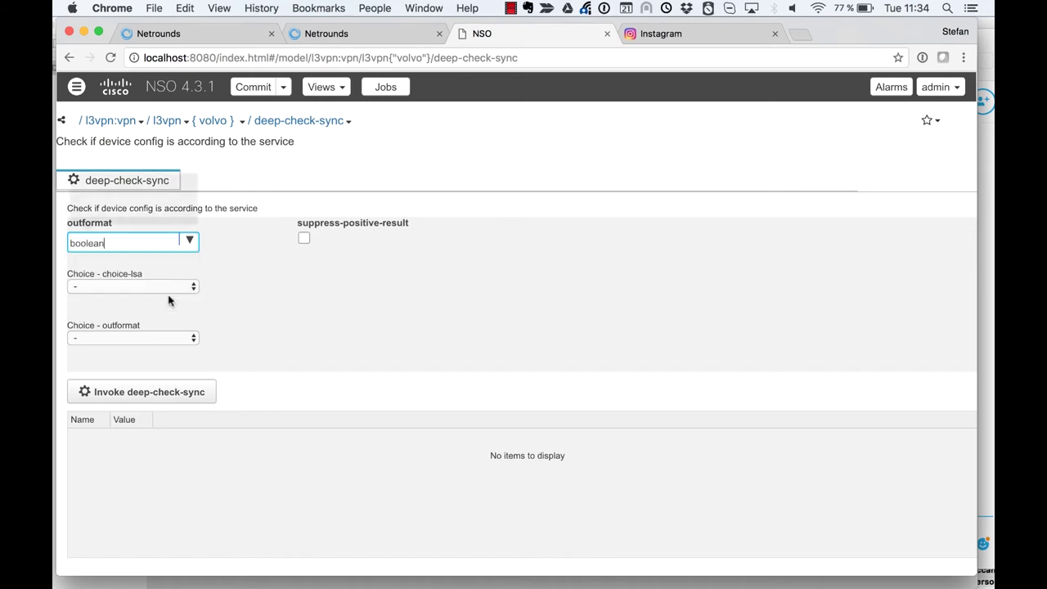
pyautogui.click(173, 397)
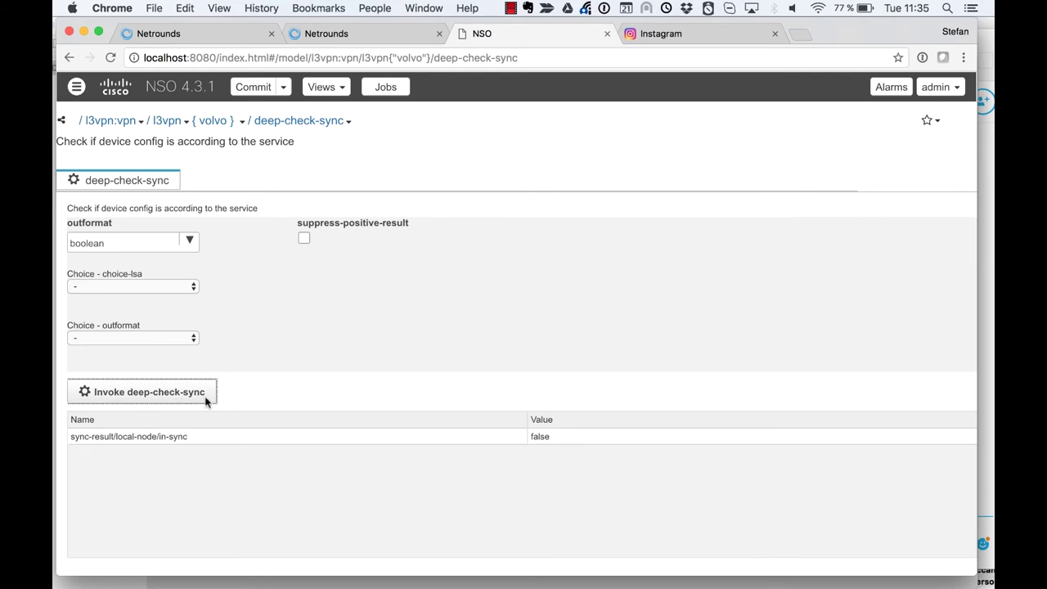
pyautogui.click(553, 437)
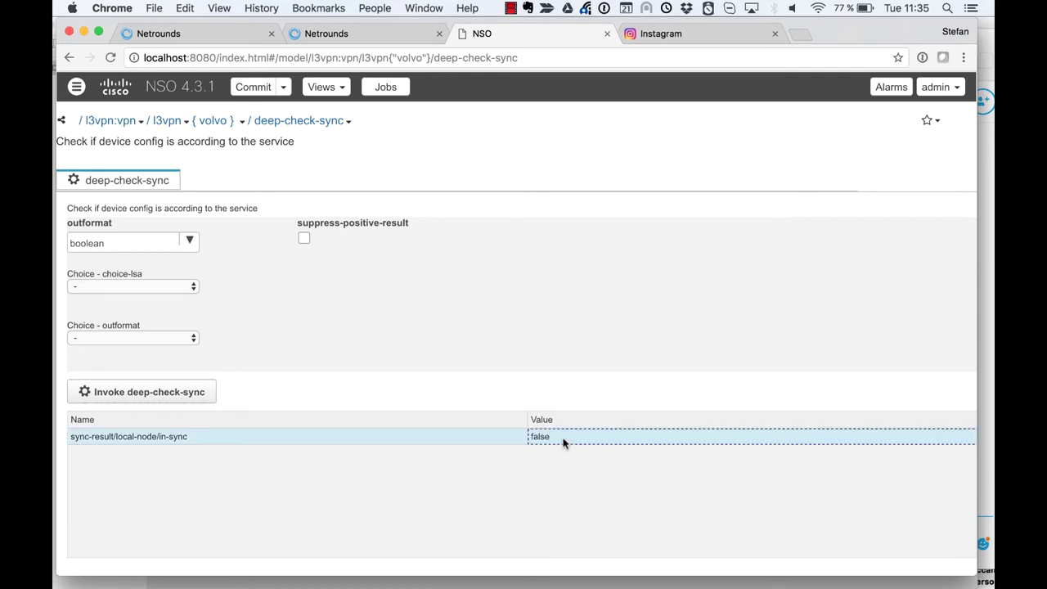
# - Rerun deep-check-sync on volvo with outformat cli and review the listed device configuration differences
pyautogui.click(191, 242)
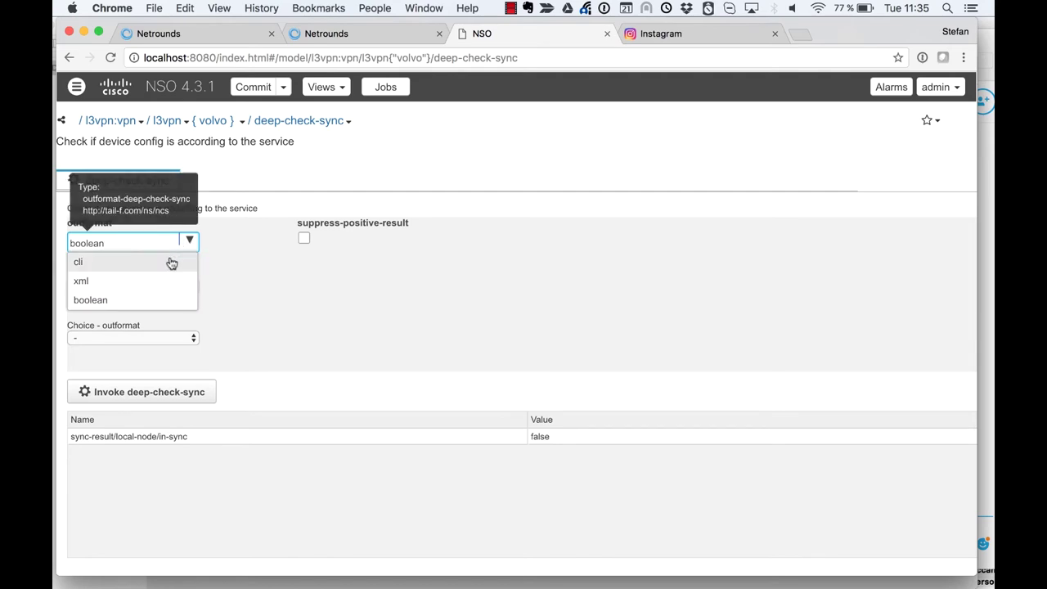
pyautogui.click(168, 261)
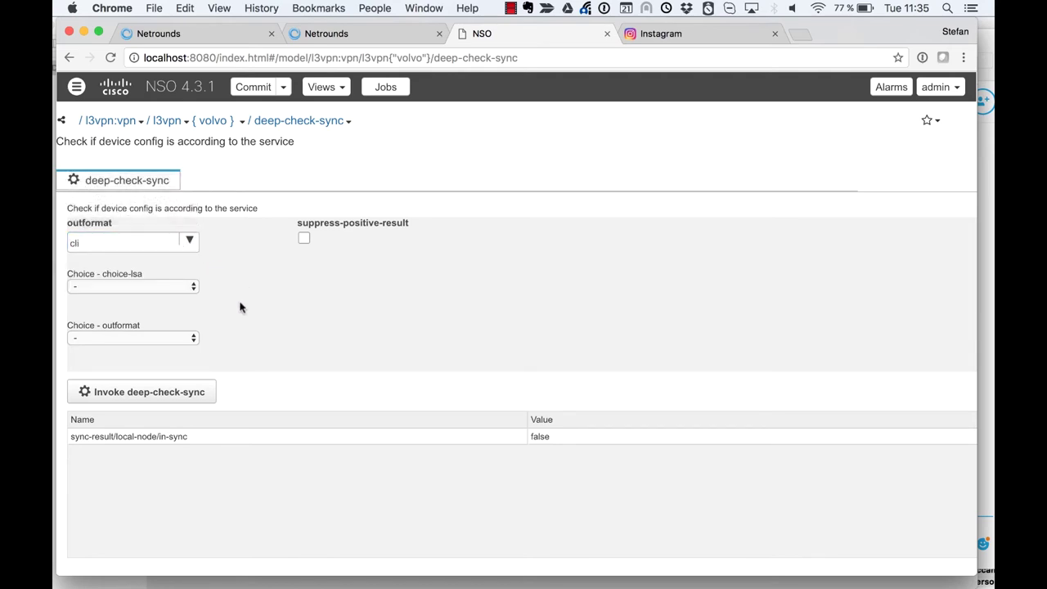
pyautogui.click(197, 397)
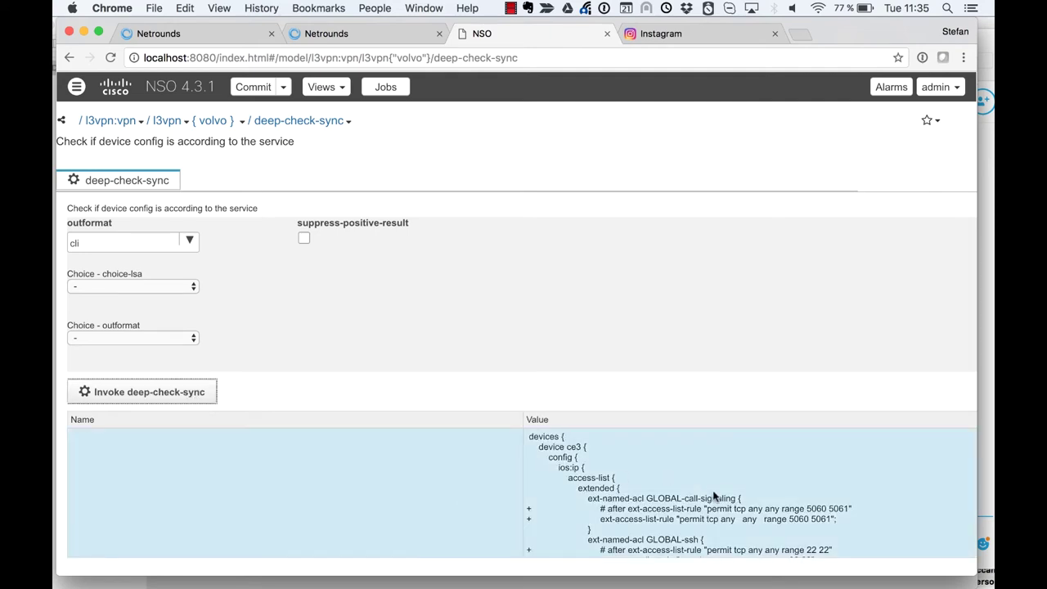
pyautogui.scroll(-2, 715, 494)
pyautogui.scroll(-1, 715, 493)
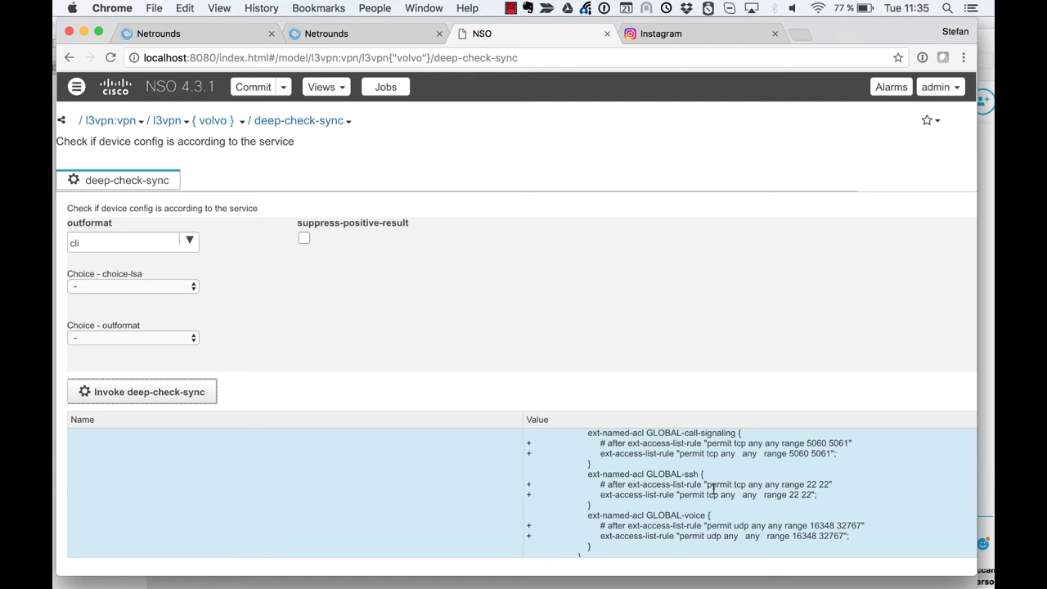
pyautogui.scroll(-1, 713, 489)
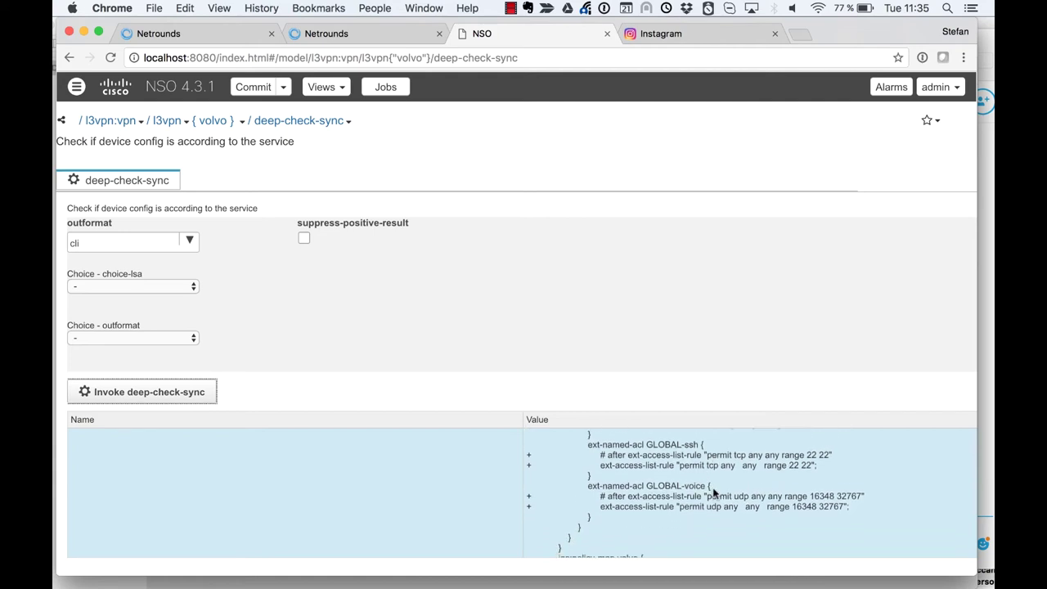
pyautogui.scroll(-5, 713, 490)
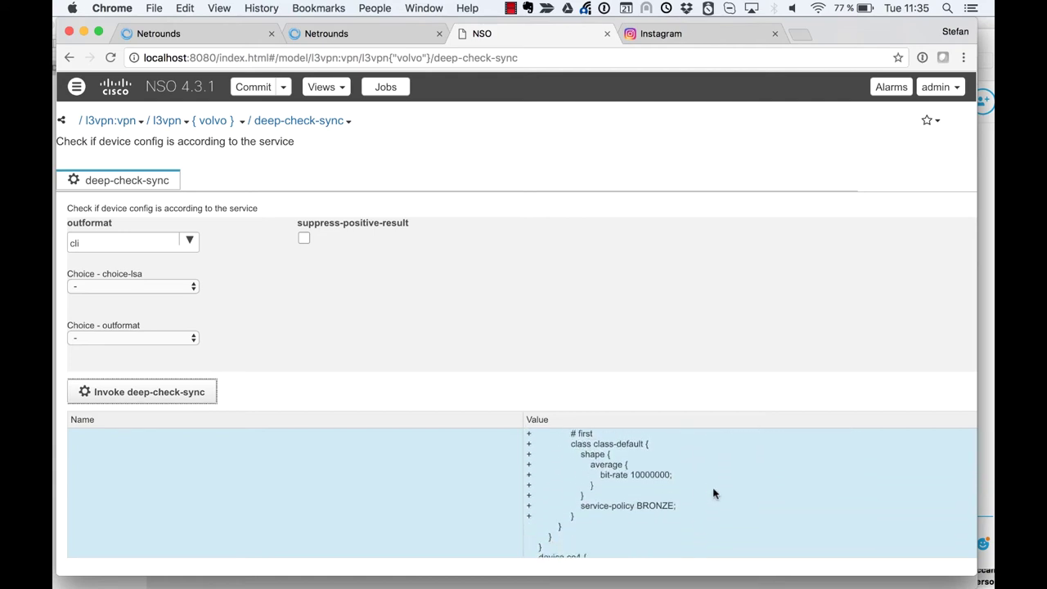
pyautogui.scroll(-1, 713, 493)
pyautogui.scroll(5, 713, 493)
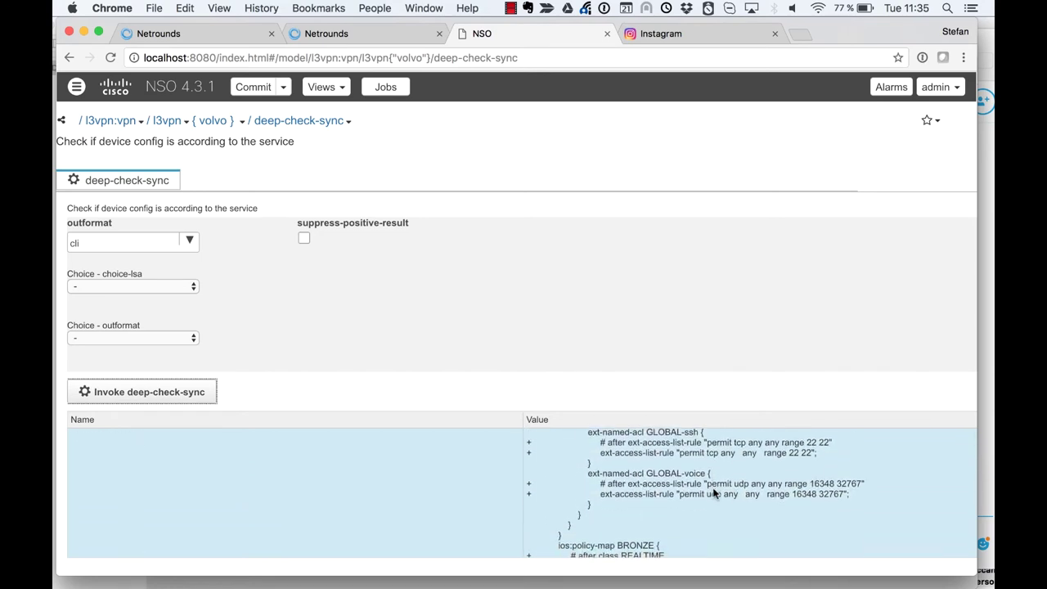
pyautogui.scroll(-6, 713, 493)
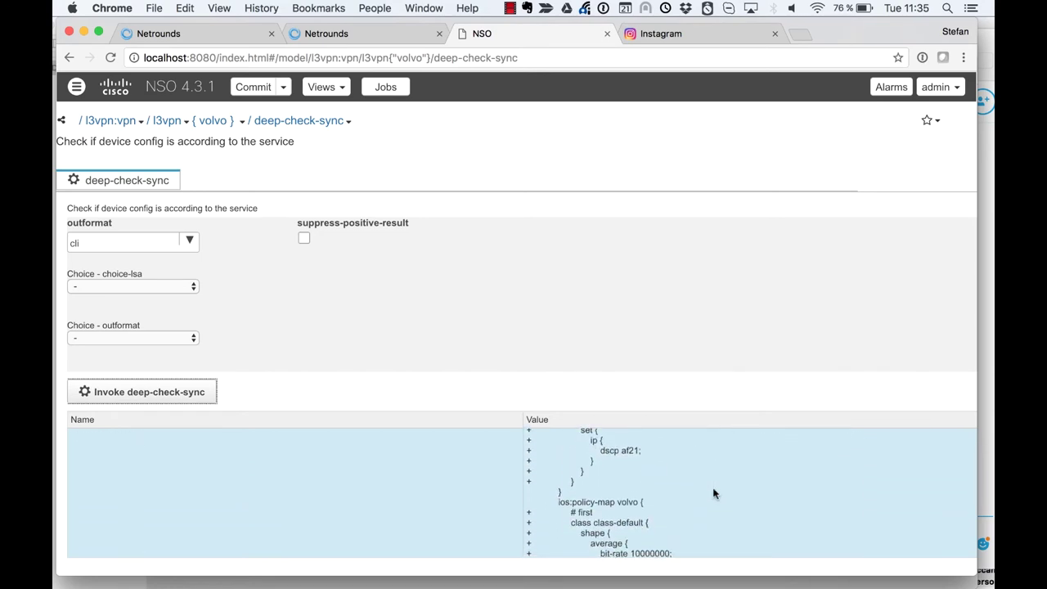
pyautogui.scroll(-1, 713, 493)
pyautogui.scroll(8, 713, 493)
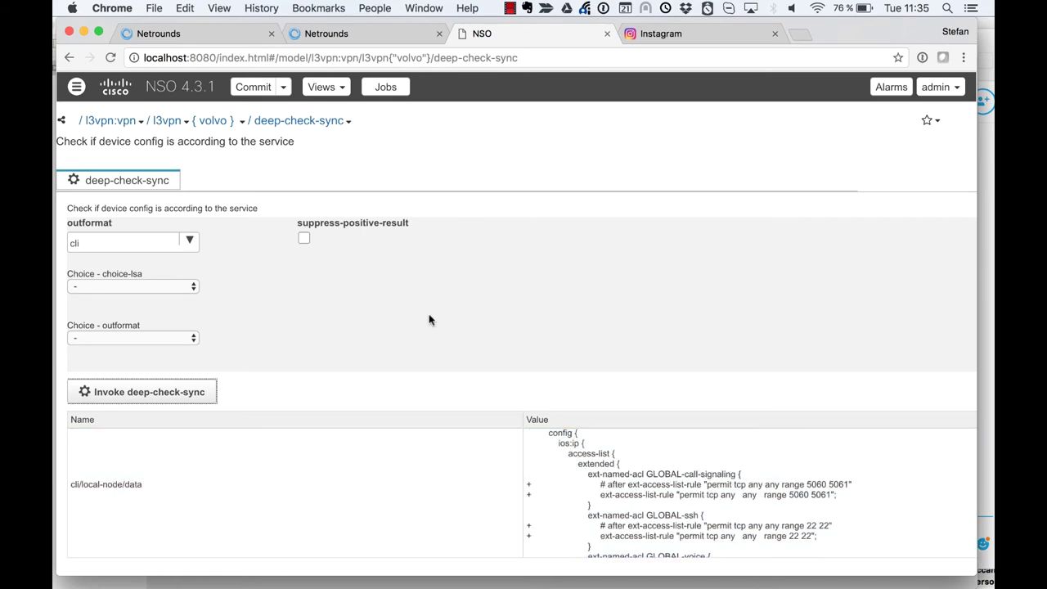
# - Run the re-deploy action on the volvo L3 VPN service, leaving all its options at their defaults
pyautogui.click(171, 123)
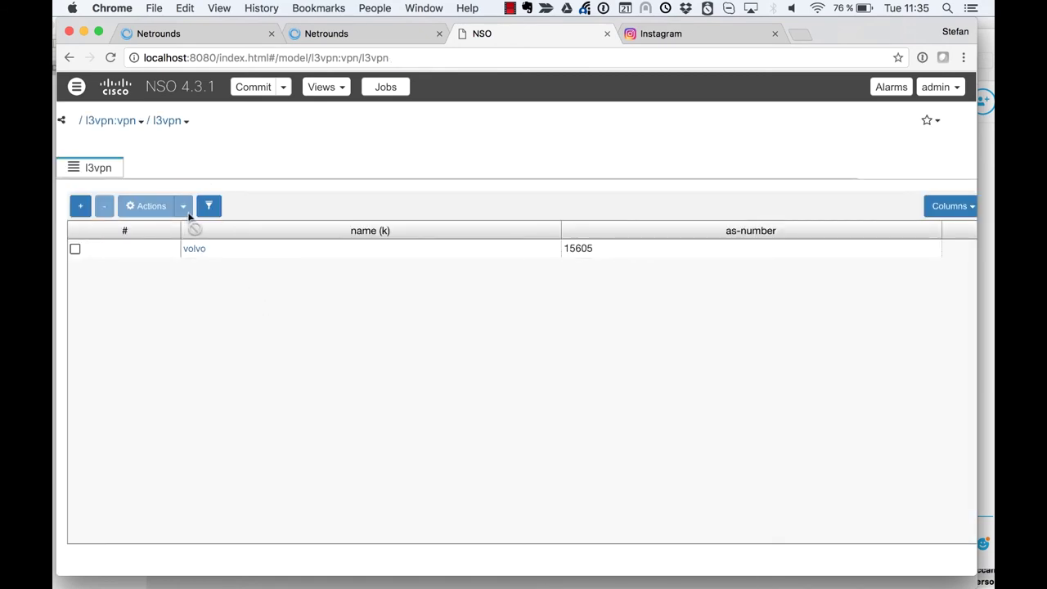
pyautogui.click(74, 249)
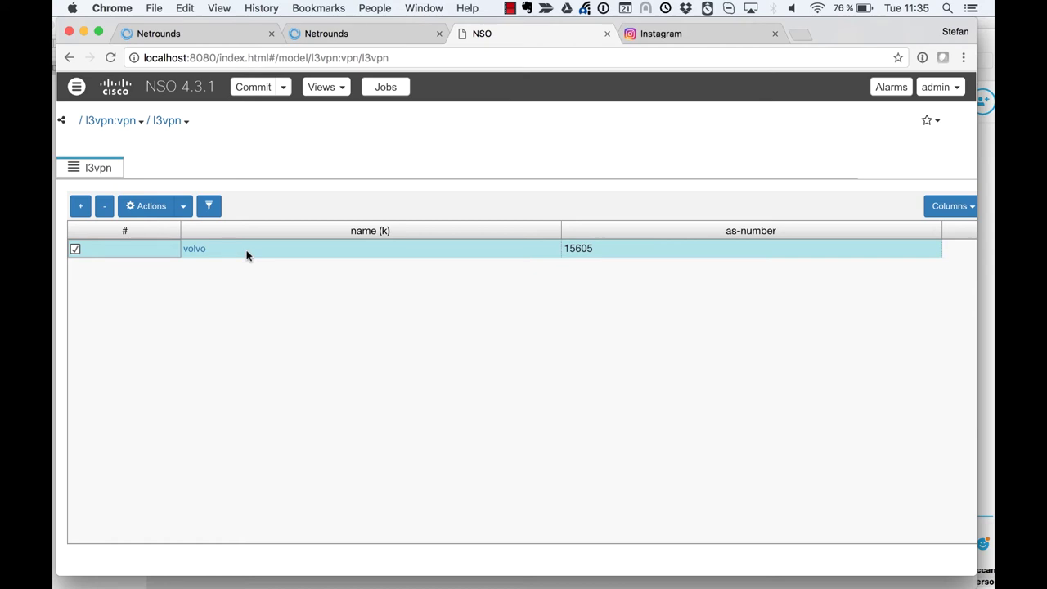
pyautogui.click(183, 208)
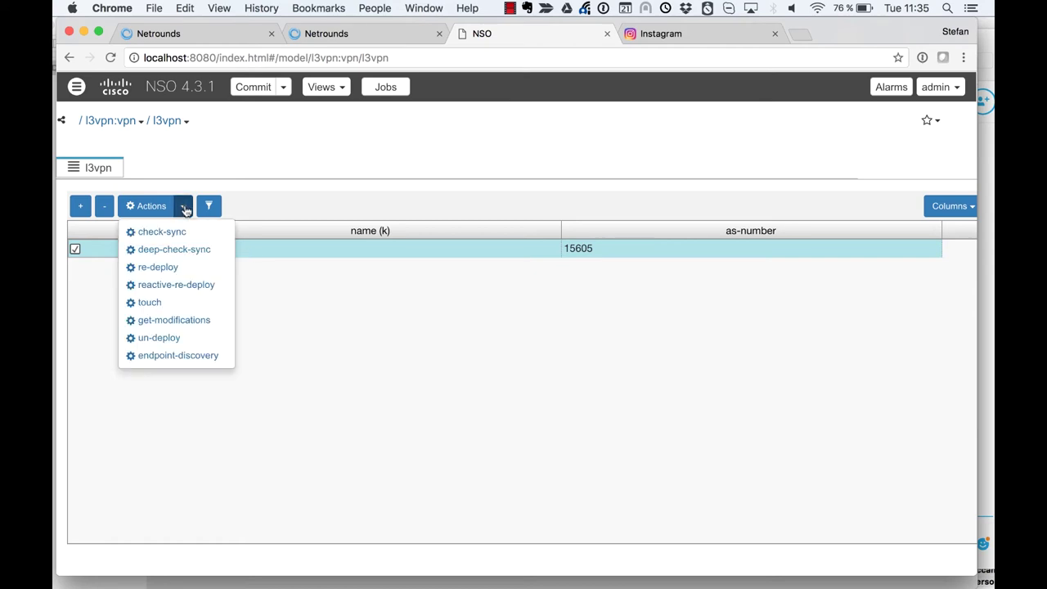
pyautogui.click(181, 273)
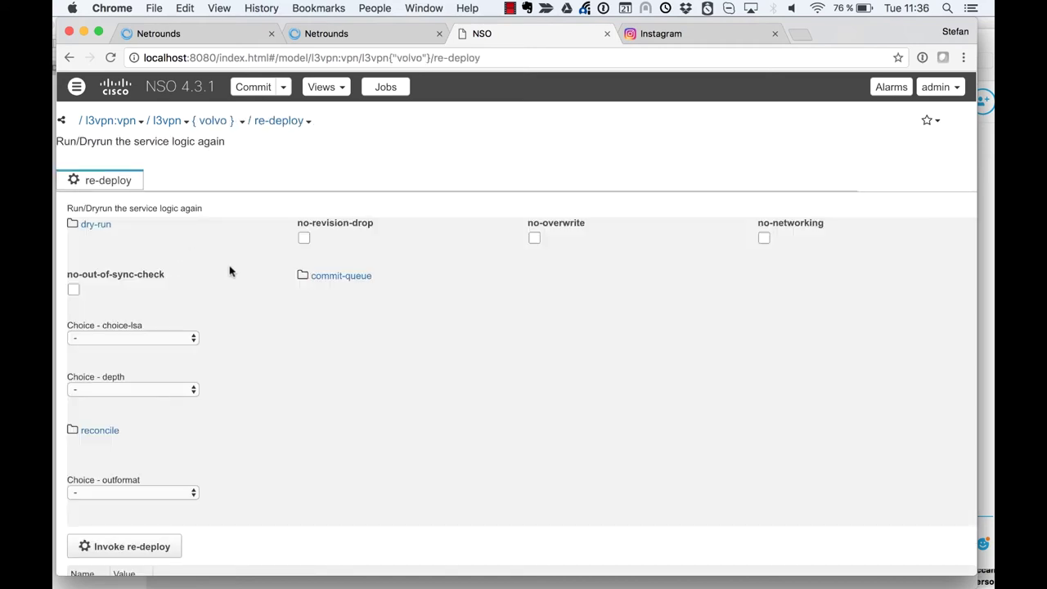
pyautogui.scroll(-3, 245, 269)
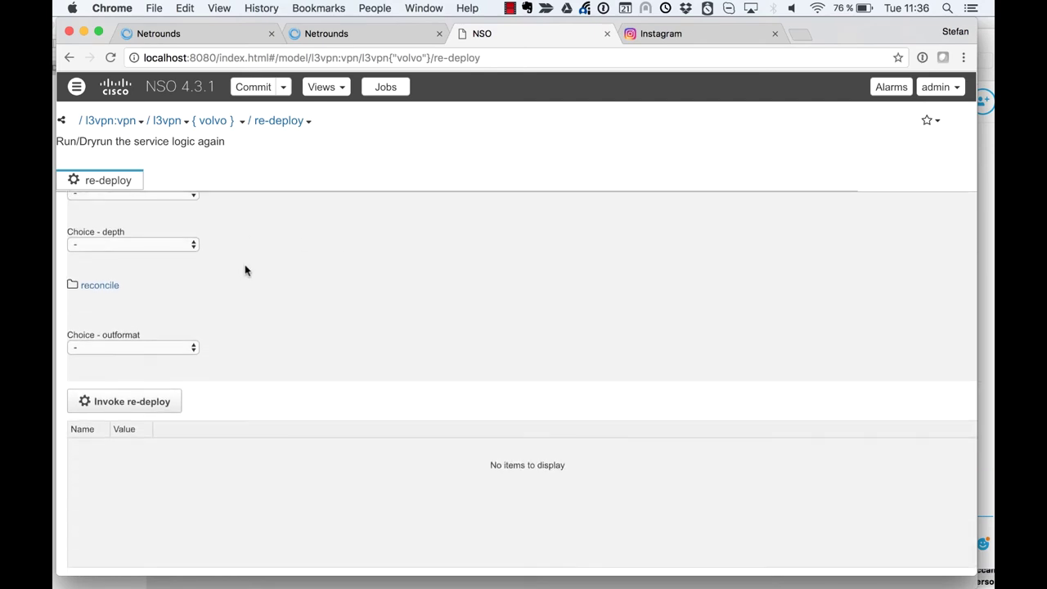
pyautogui.click(158, 401)
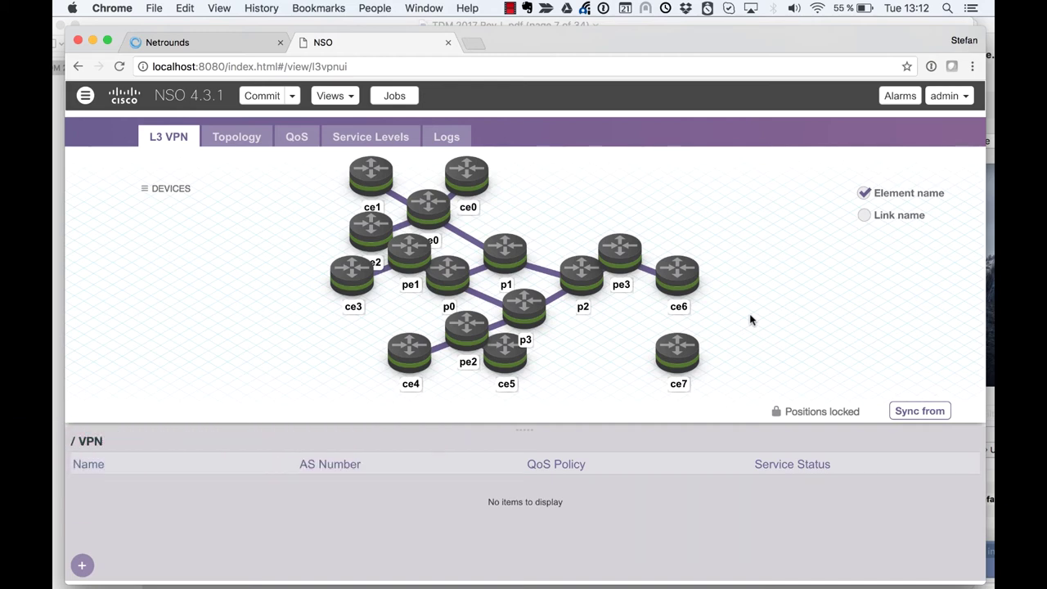
# - Switch to Preview to view the System Overview slide of the PDF, and return to NSO in Chrome
pyautogui.press('super+Tab')
pyautogui.press('super+Tab')
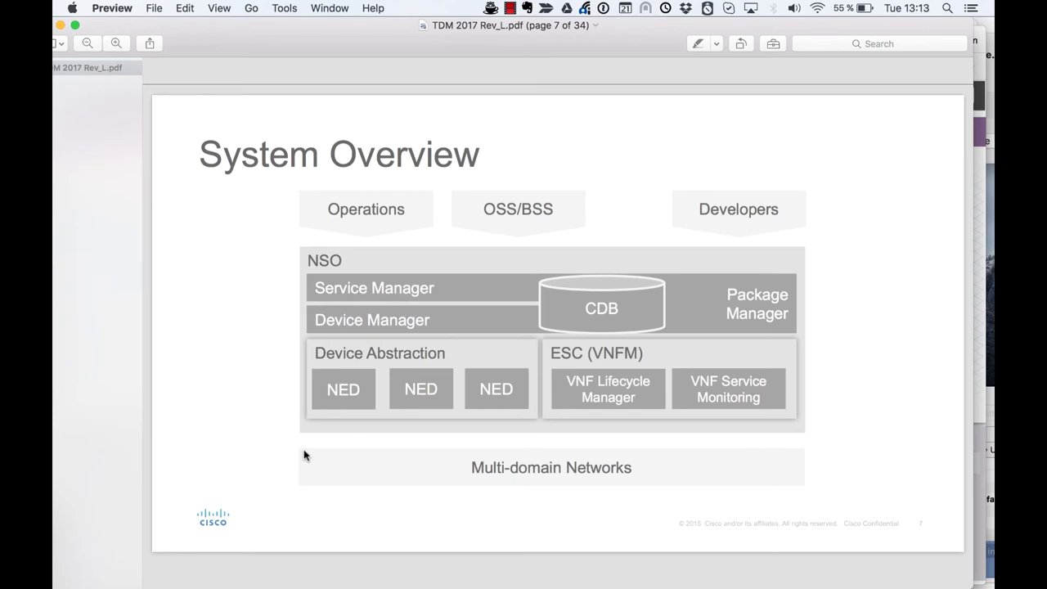
pyautogui.press('super+Tab')
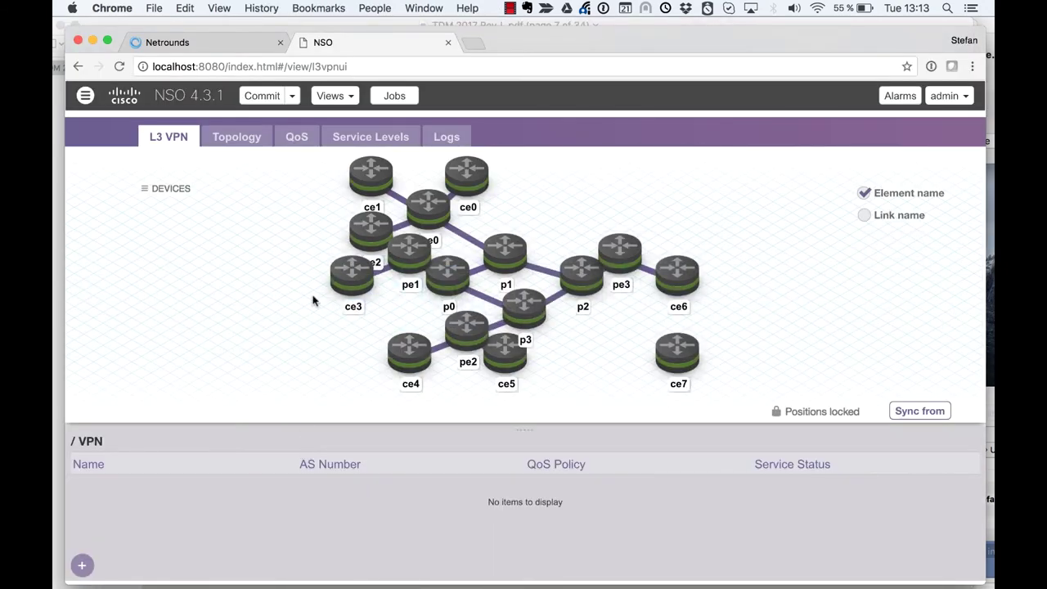
# - Review the catalogue of NFVO Virtual Network Function Descriptors and open the NFVO NSD Editor
pyautogui.click(354, 96)
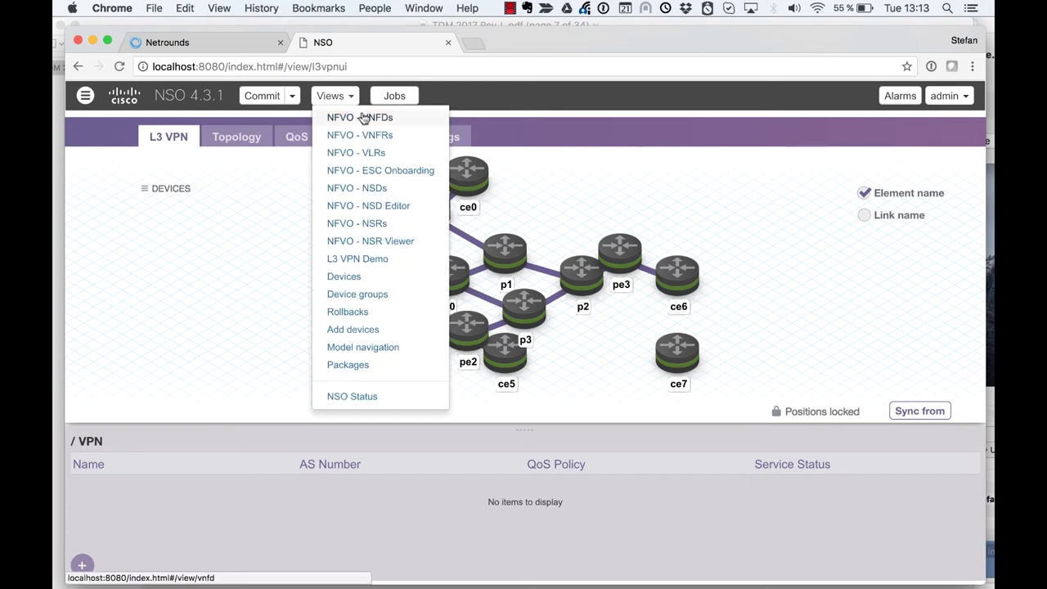
pyautogui.click(364, 117)
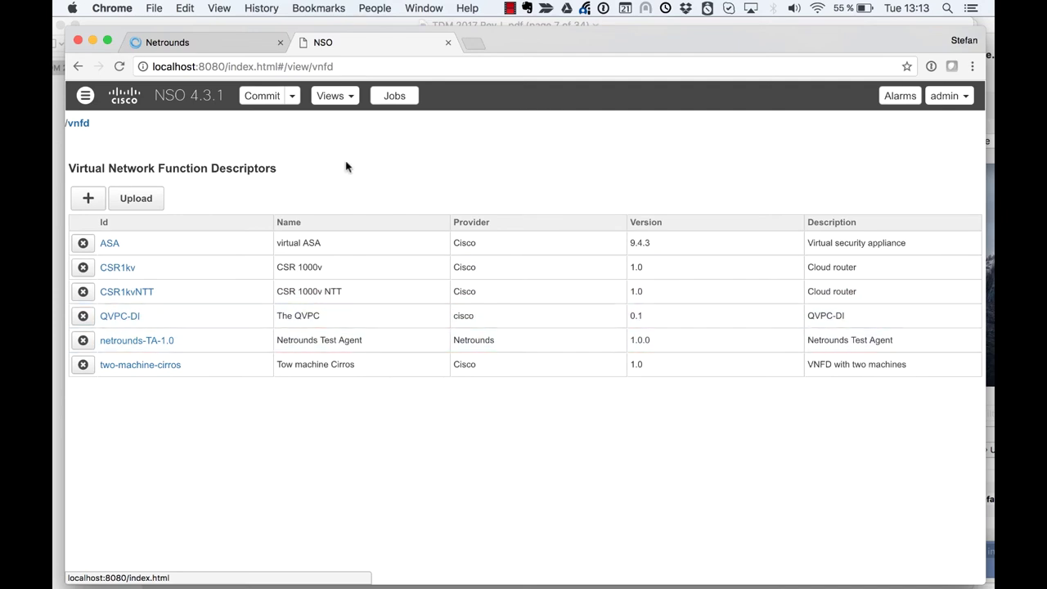
pyautogui.click(349, 97)
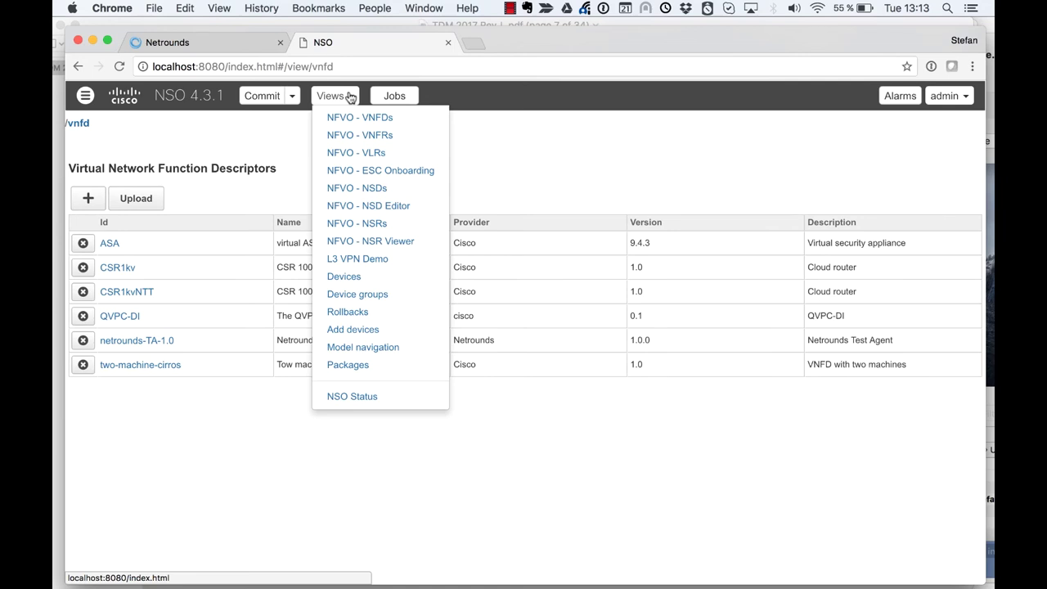
pyautogui.click(403, 207)
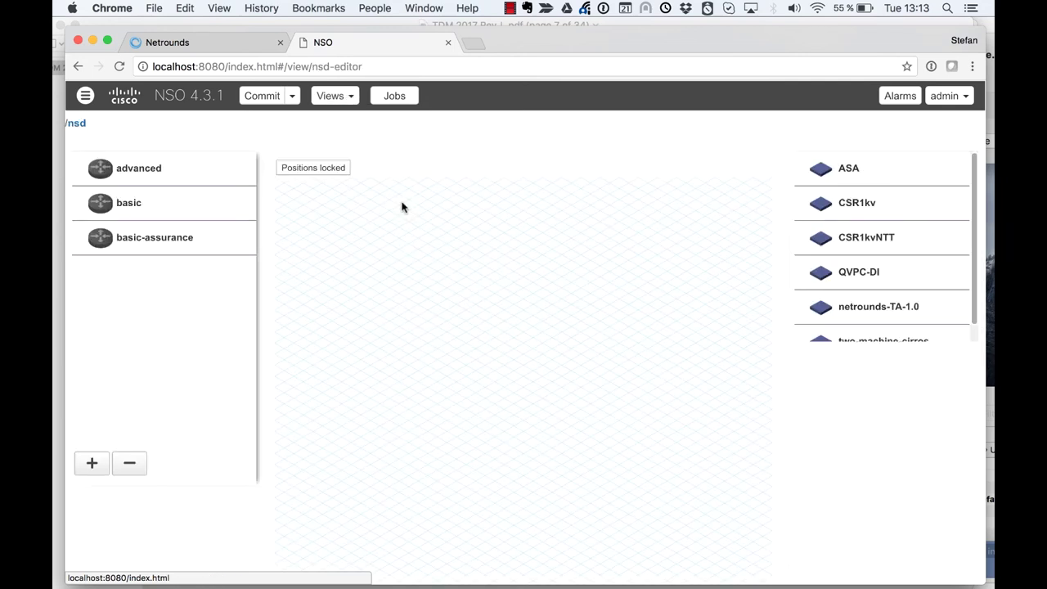